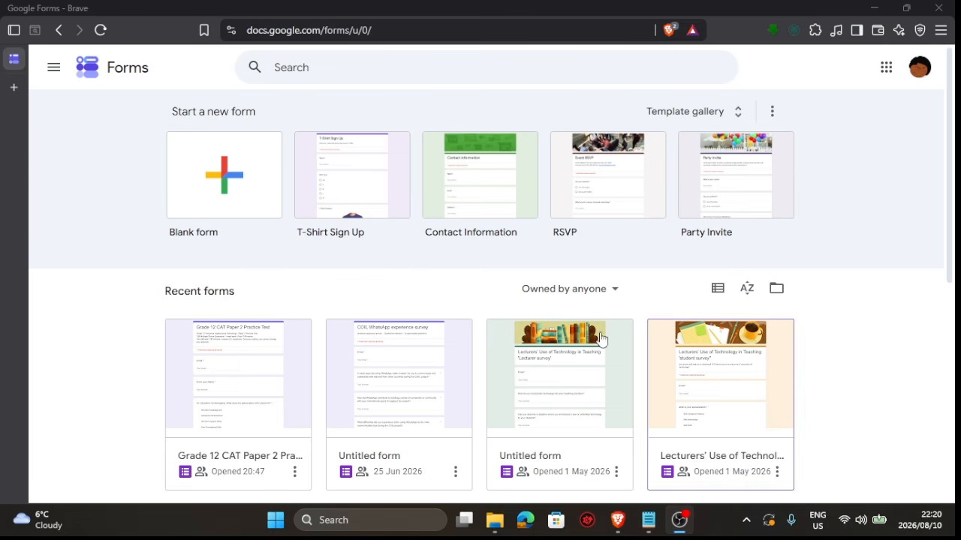
Browse the recent forms list and examine its ownership filter and sort options
{"action": "scroll", "coordinate": [391, 261], "scroll_direction": "down", "scroll_amount": 5}
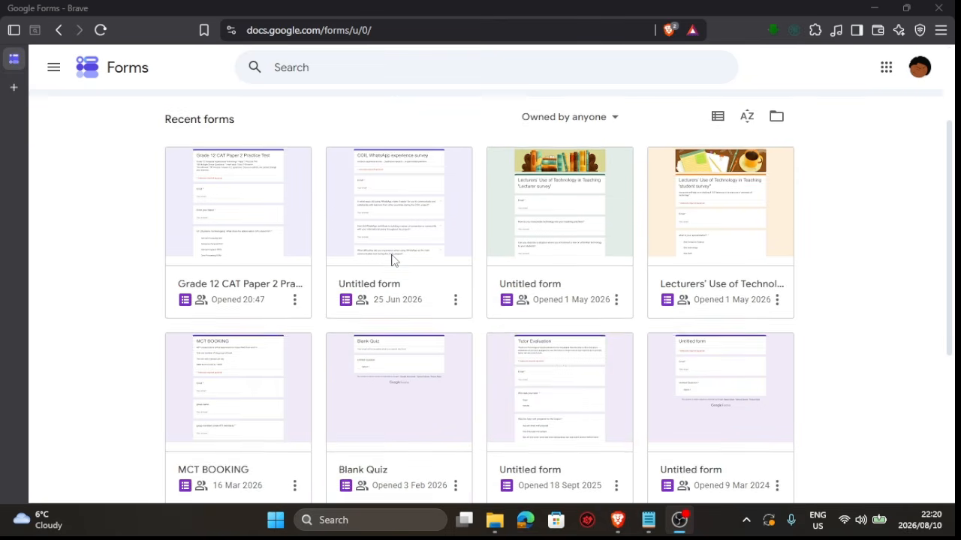
{"action": "scroll", "coordinate": [391, 260], "scroll_direction": "up", "scroll_amount": 5}
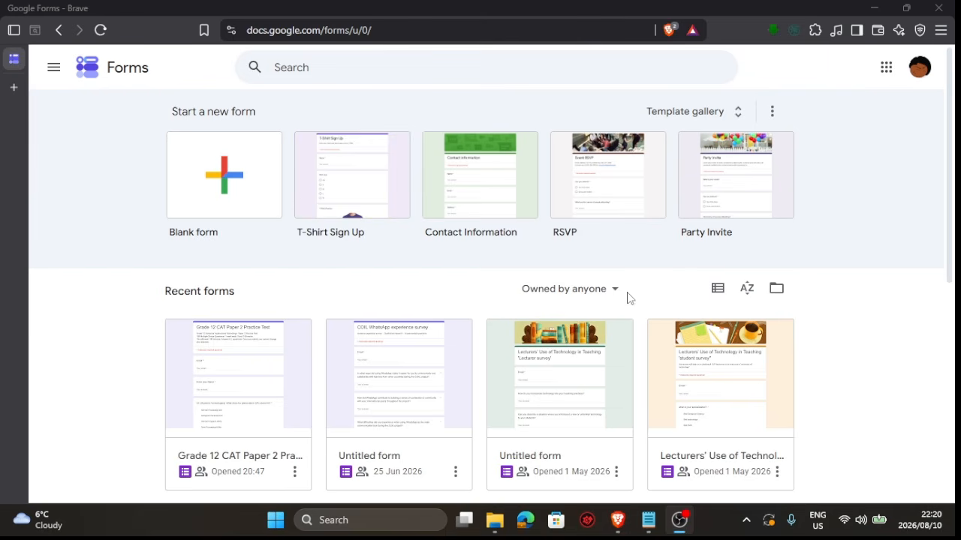
{"action": "scroll", "coordinate": [637, 298], "scroll_direction": "down", "scroll_amount": 2}
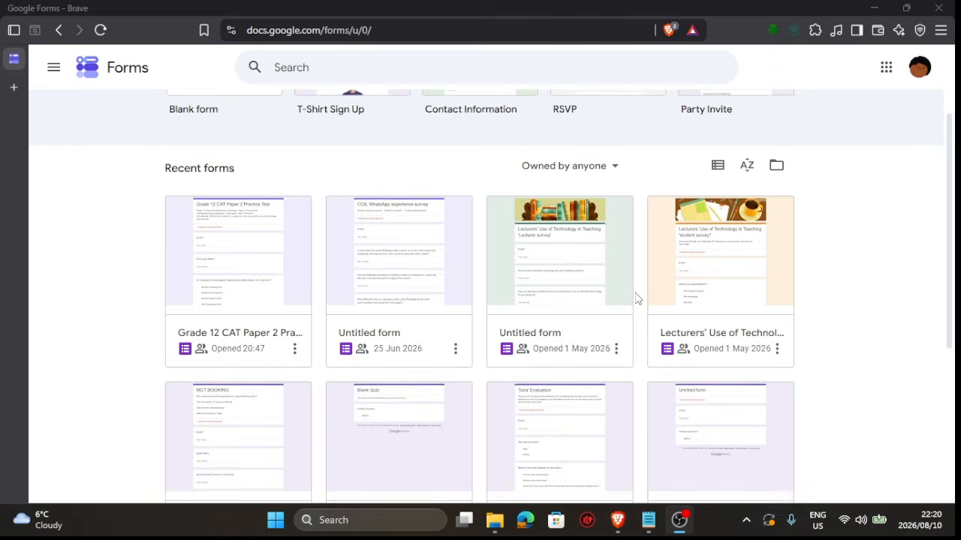
{"action": "scroll", "coordinate": [636, 298], "scroll_direction": "up", "scroll_amount": 1}
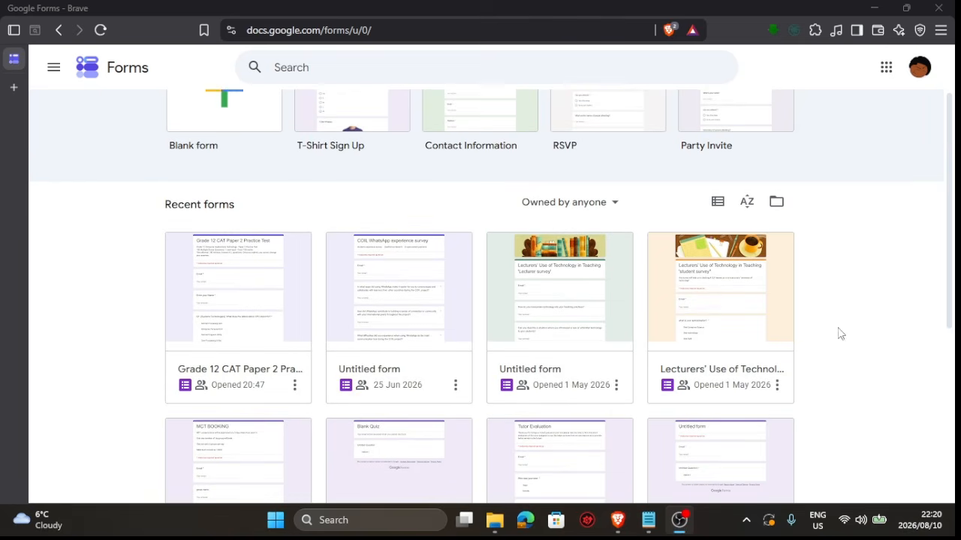
{"action": "left_click", "coordinate": [616, 208]}
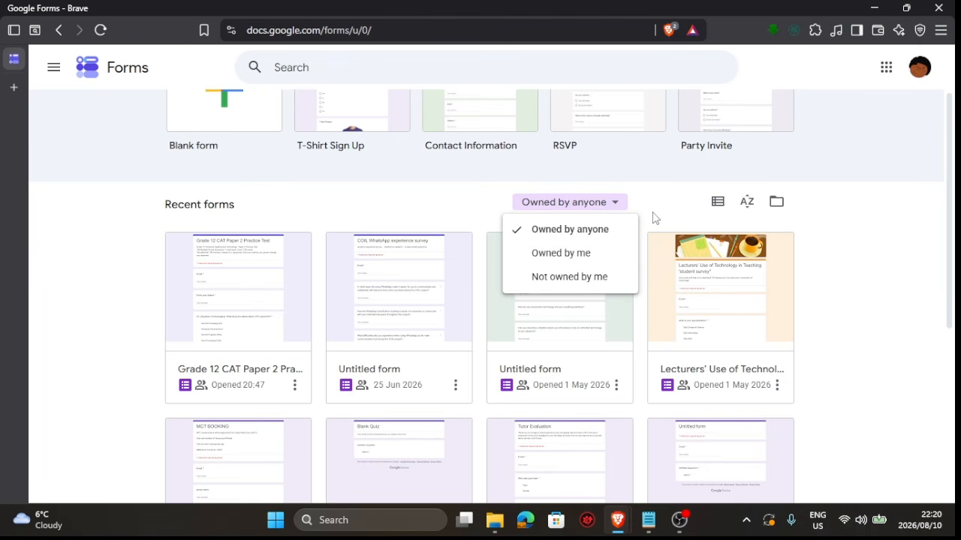
{"action": "left_click", "coordinate": [743, 213]}
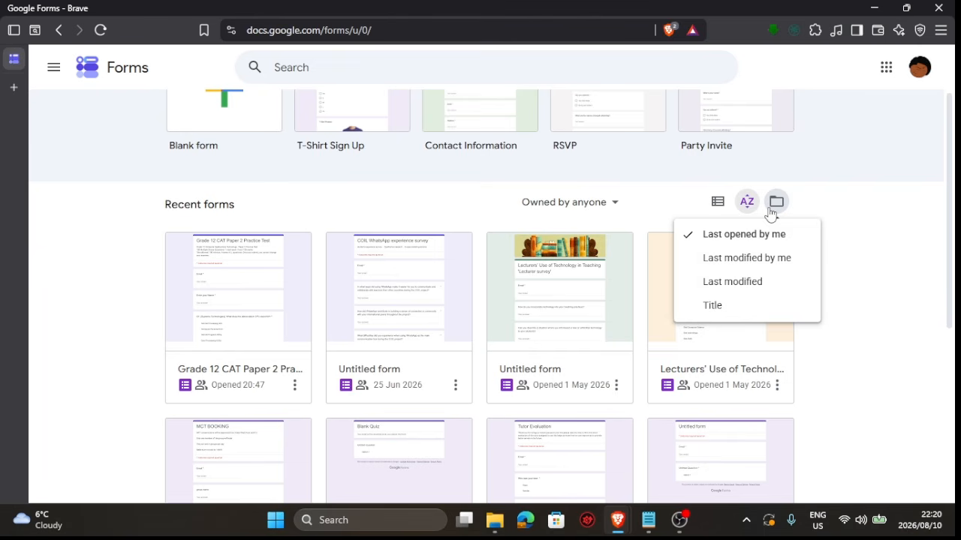
{"action": "left_click", "coordinate": [799, 199]}
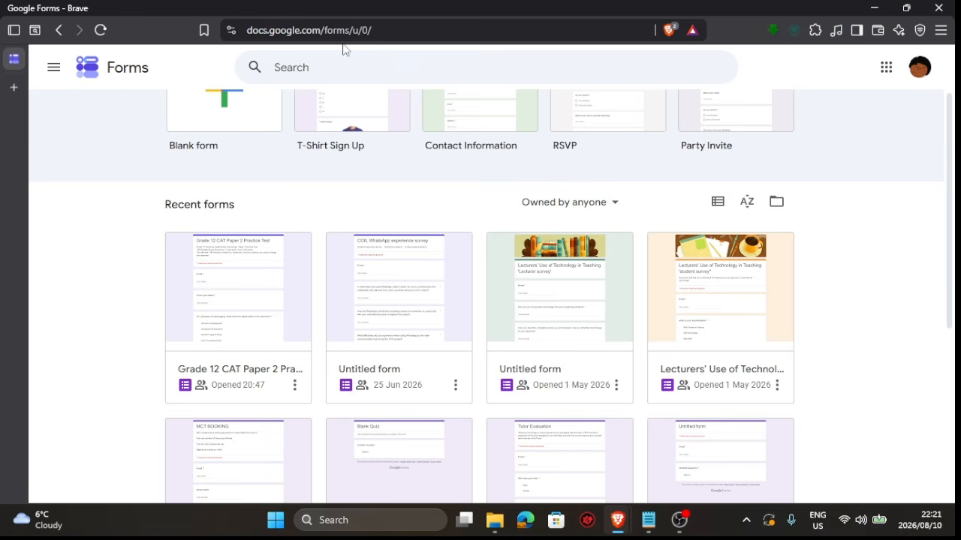
{"action": "scroll", "coordinate": [328, 223], "scroll_direction": "up", "scroll_amount": 2}
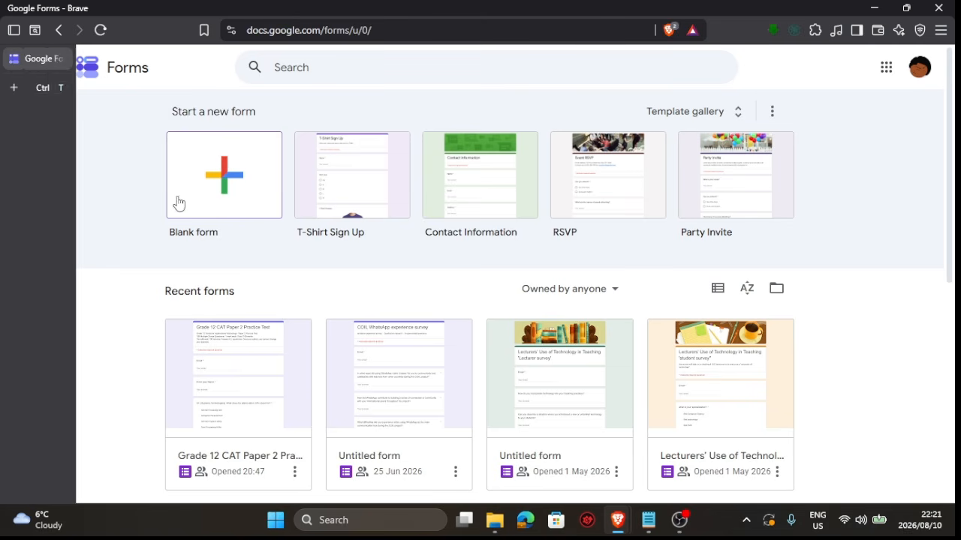
Create a new blank form and examine its title, description, email and question fields
{"action": "left_click", "coordinate": [224, 193]}
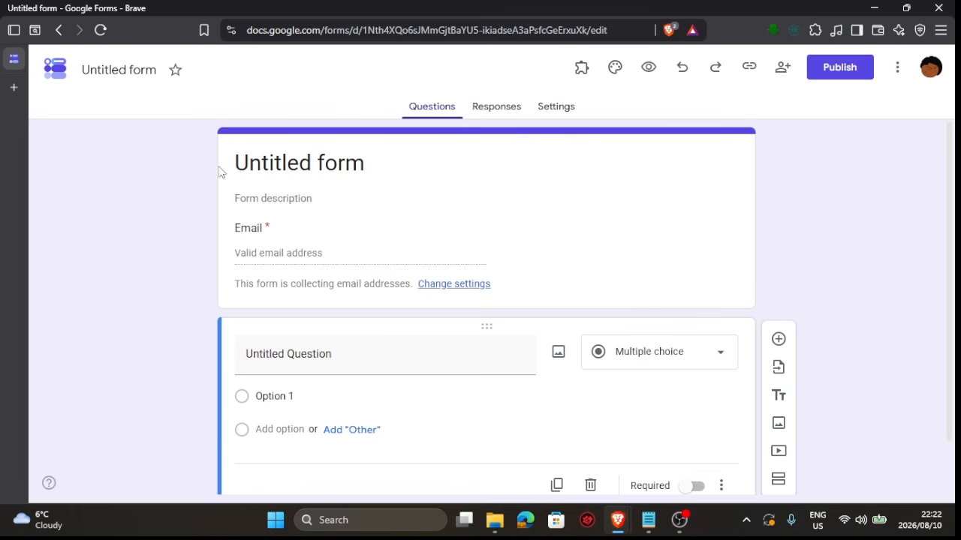
{"action": "left_click_drag", "start_coordinate": [377, 169], "coordinate": [232, 168]}
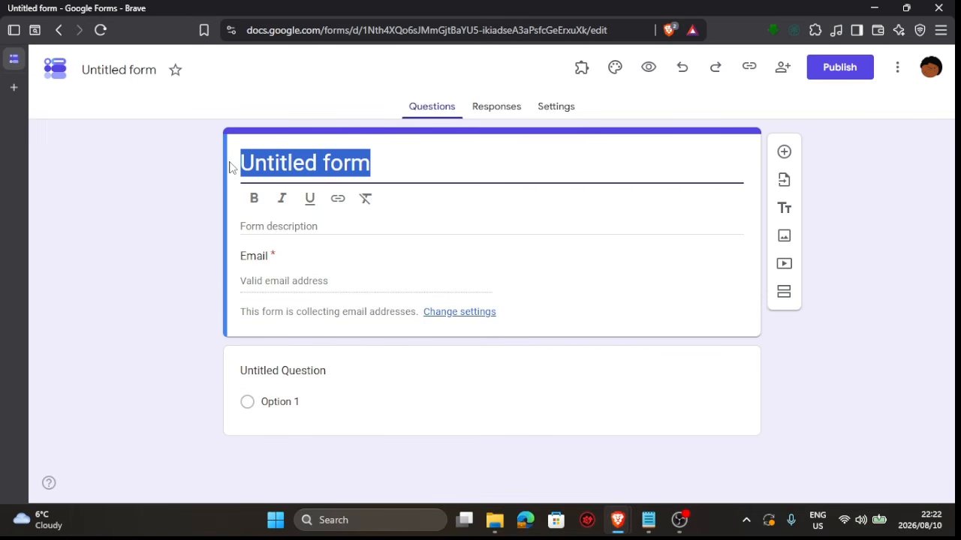
{"action": "left_click", "coordinate": [253, 226]}
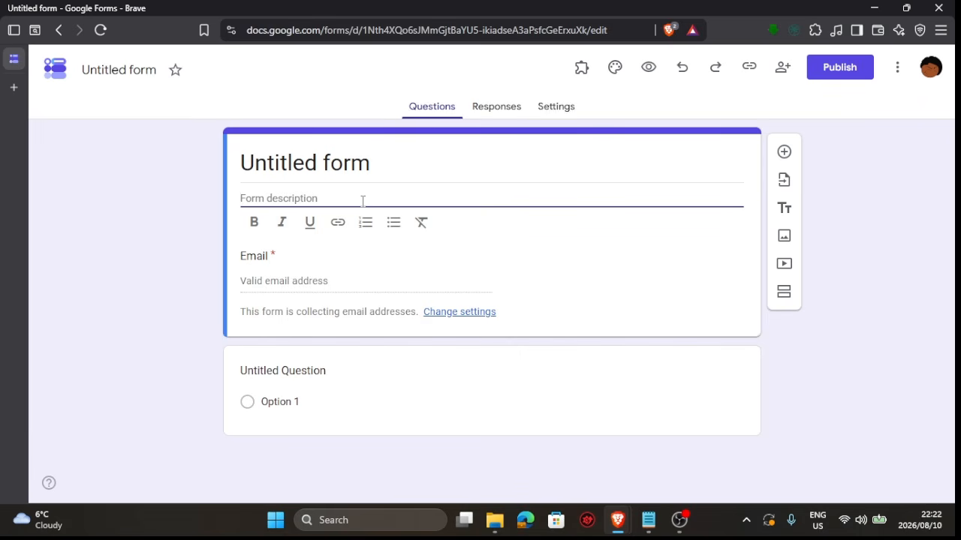
{"action": "left_click", "coordinate": [319, 281]}
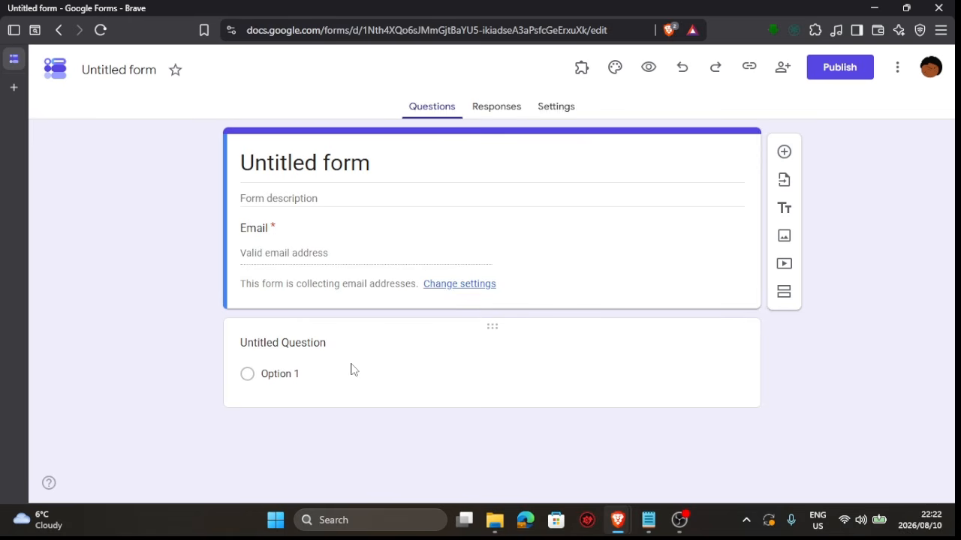
{"action": "left_click", "coordinate": [401, 345]}
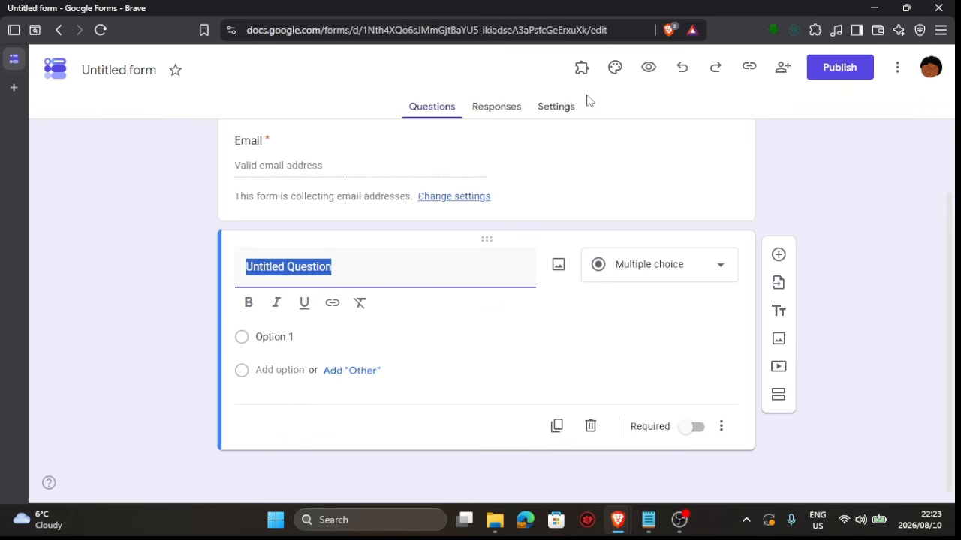
Examine the form's Responses and Settings pages, then return to the questions
{"action": "left_click", "coordinate": [483, 116]}
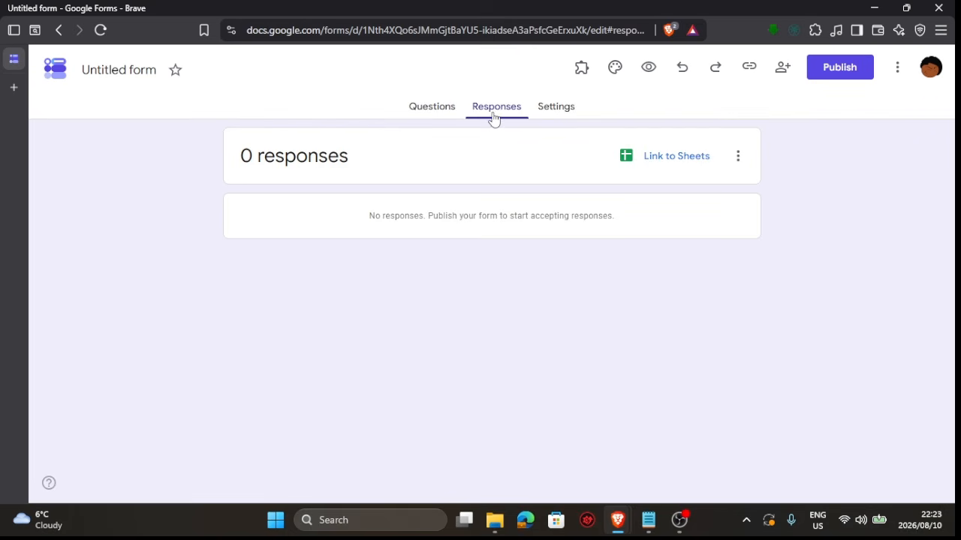
{"action": "left_click", "coordinate": [567, 123]}
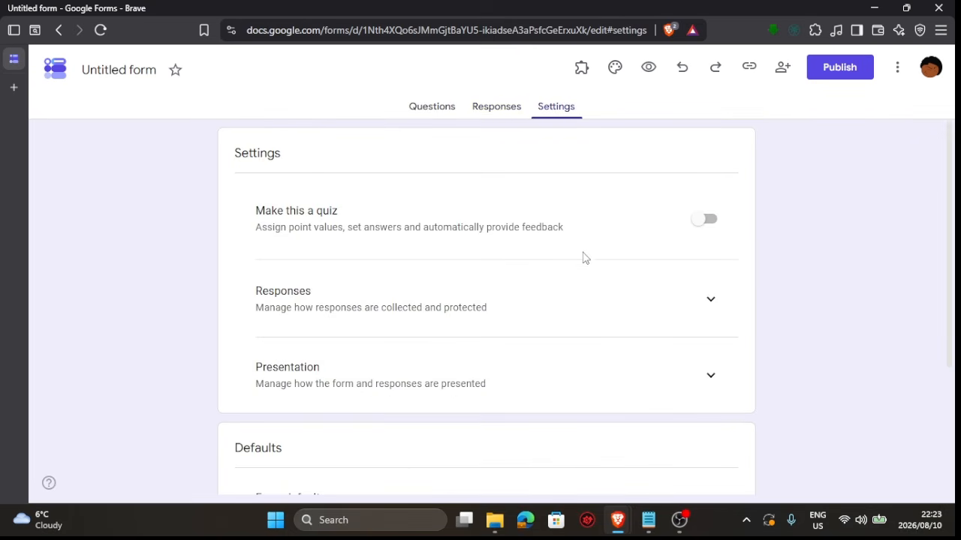
{"action": "scroll", "coordinate": [582, 257], "scroll_direction": "down", "scroll_amount": 3}
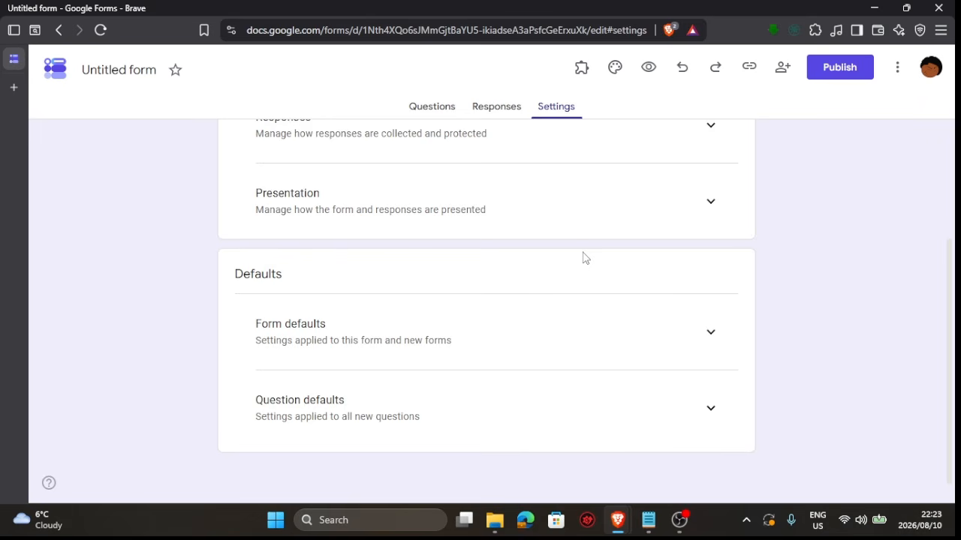
{"action": "scroll", "coordinate": [585, 257], "scroll_direction": "up", "scroll_amount": 3}
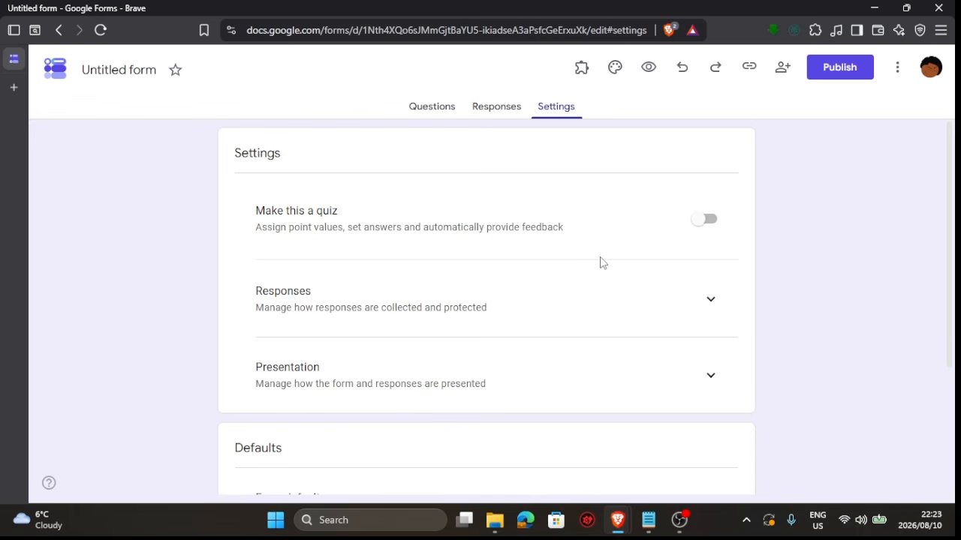
{"action": "scroll", "coordinate": [601, 262], "scroll_direction": "down", "scroll_amount": 2}
{"action": "scroll", "coordinate": [601, 263], "scroll_direction": "up", "scroll_amount": 1}
{"action": "scroll", "coordinate": [601, 263], "scroll_direction": "up", "scroll_amount": 1}
{"action": "left_click", "coordinate": [442, 115]}
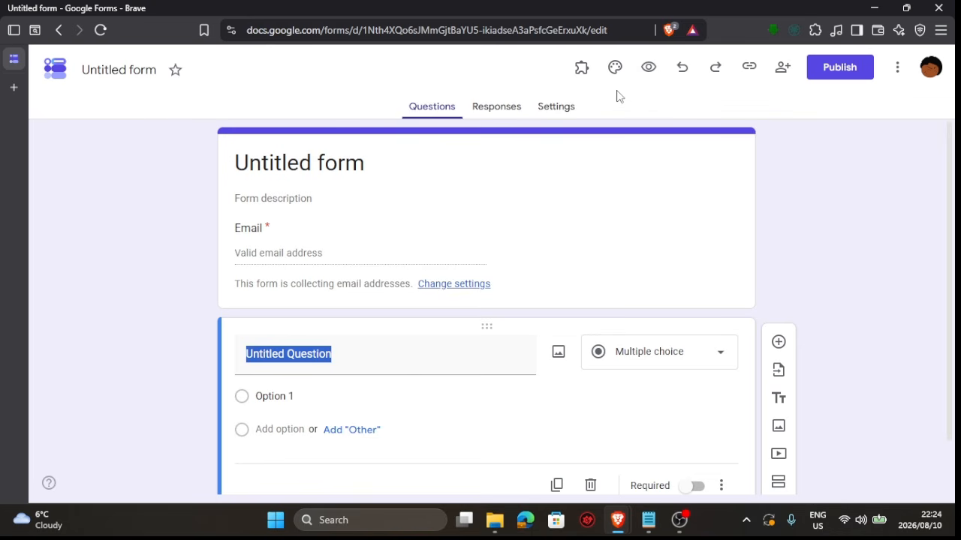
Open the publish dialog without publishing, then preview the form and return to editing
{"action": "left_click", "coordinate": [827, 78]}
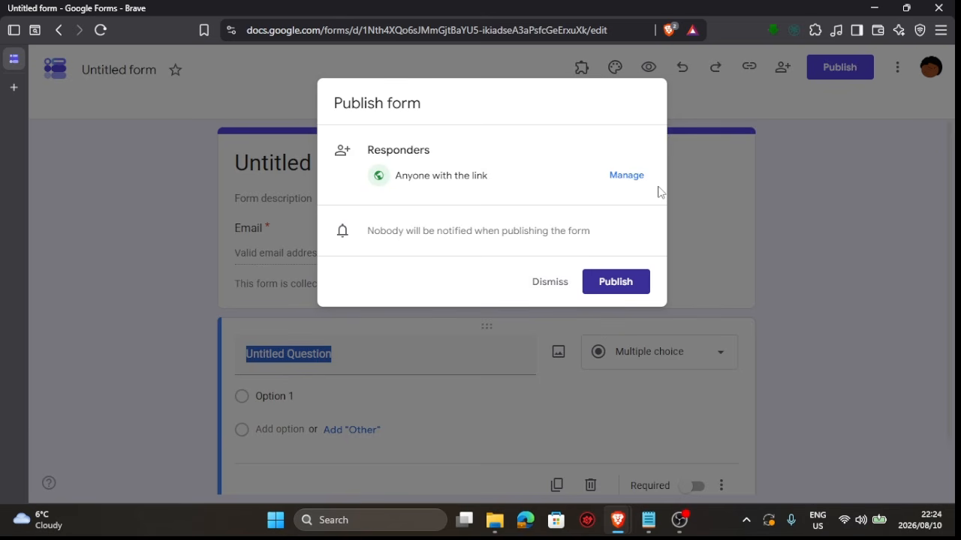
{"action": "left_click", "coordinate": [796, 127]}
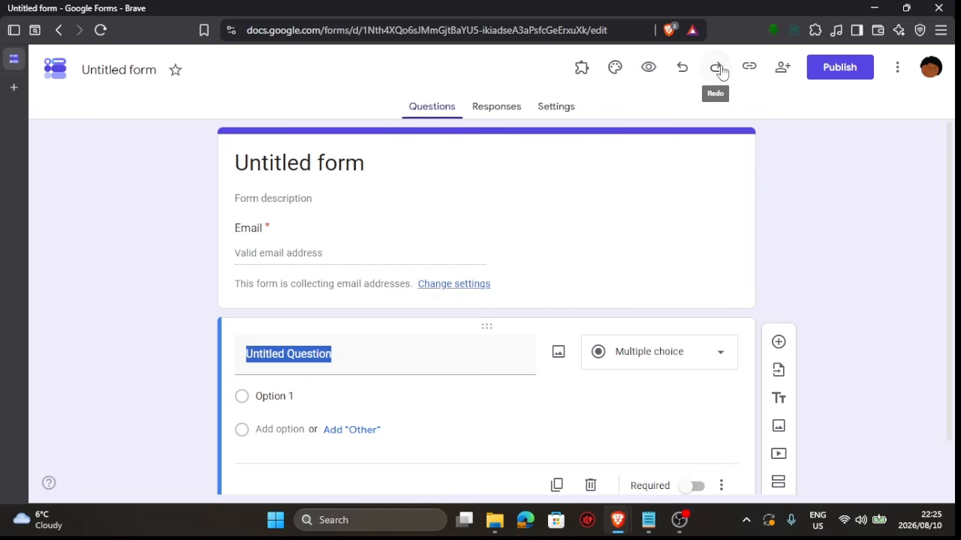
{"action": "left_click", "coordinate": [650, 72]}
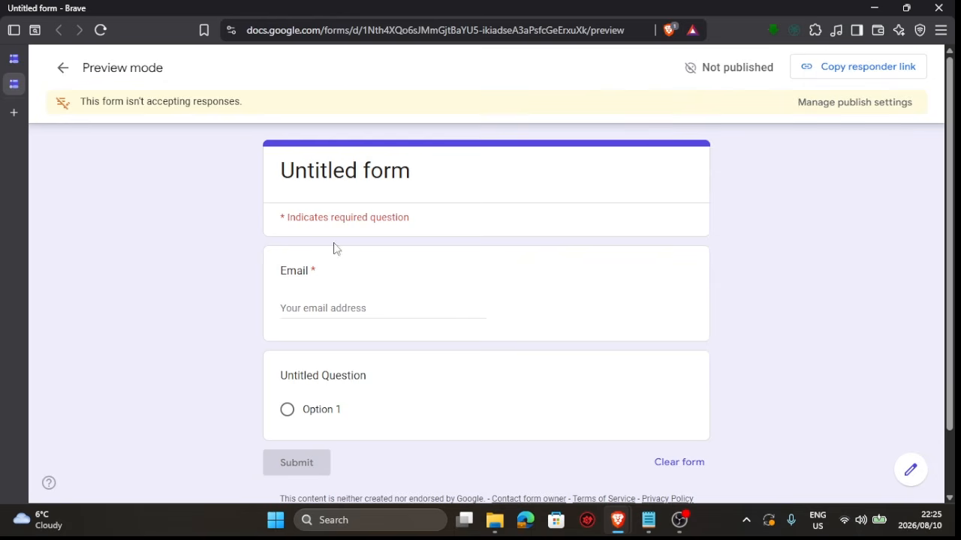
{"action": "left_click", "coordinate": [28, 61]}
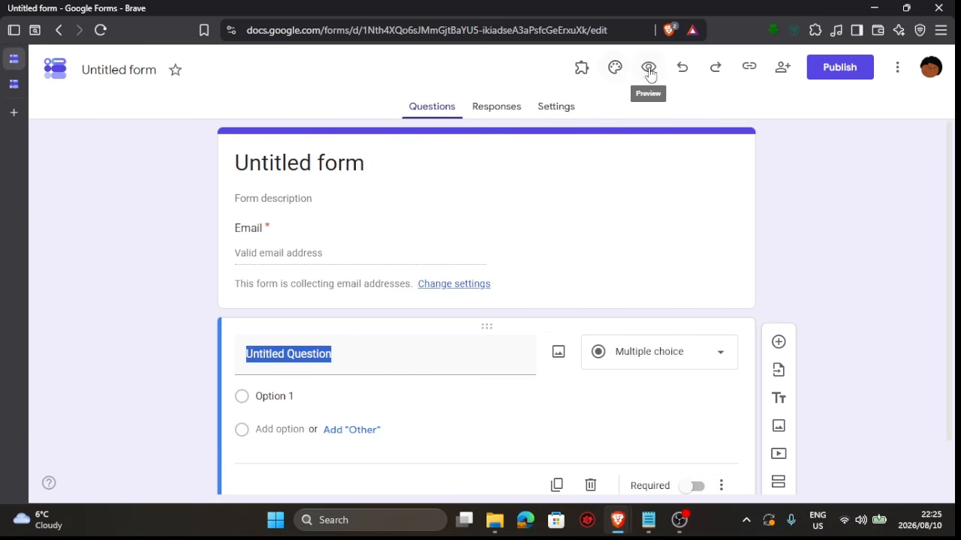
Inspect the theme options and the add-ons list, then close the theme panel
{"action": "left_click", "coordinate": [615, 69]}
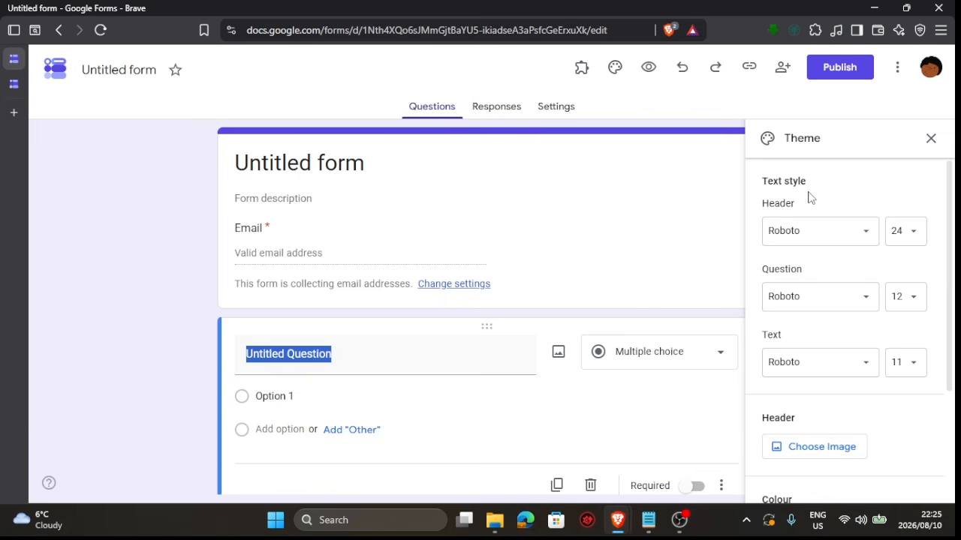
{"action": "left_click", "coordinate": [581, 69]}
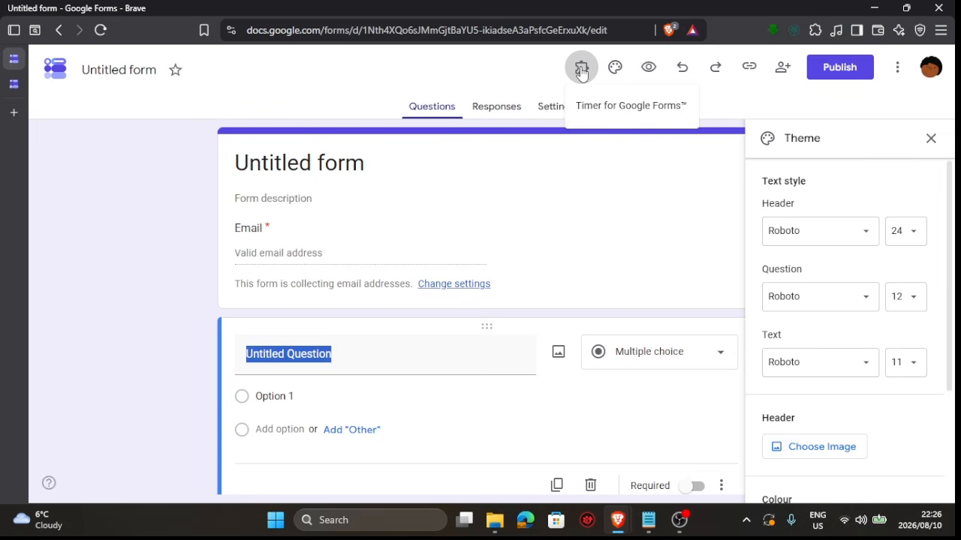
{"action": "left_click", "coordinate": [492, 66]}
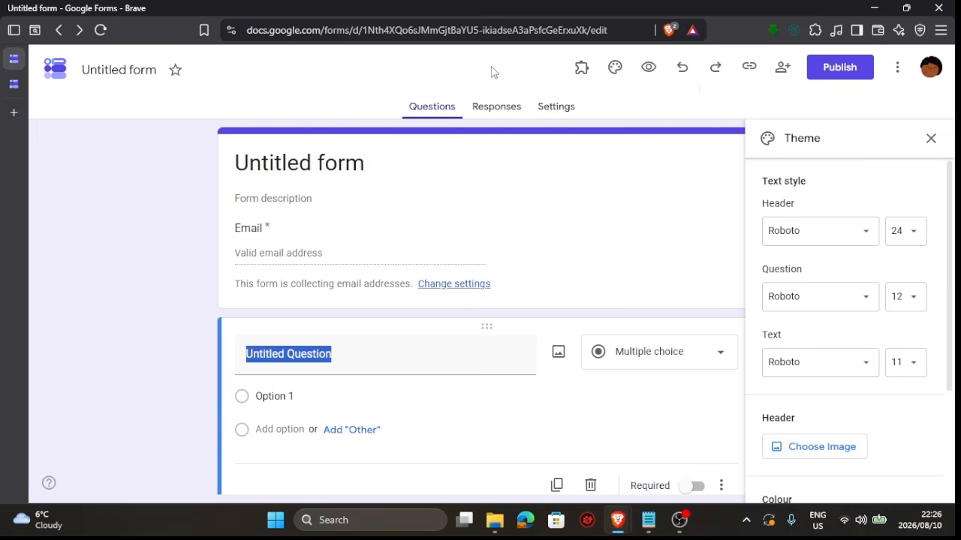
{"action": "left_click", "coordinate": [927, 139]}
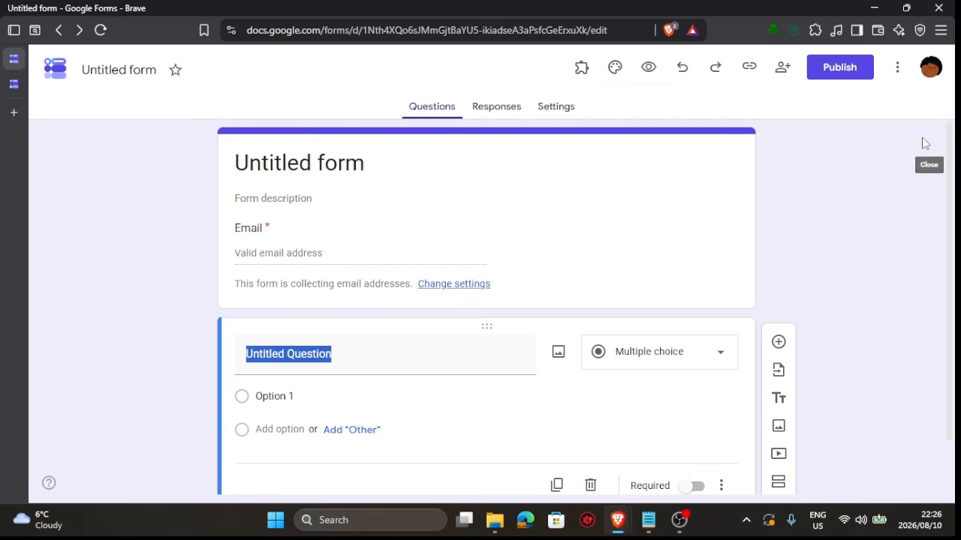
Set the first question's title to "What is your name?"
{"action": "scroll", "coordinate": [704, 260], "scroll_direction": "down", "scroll_amount": 1}
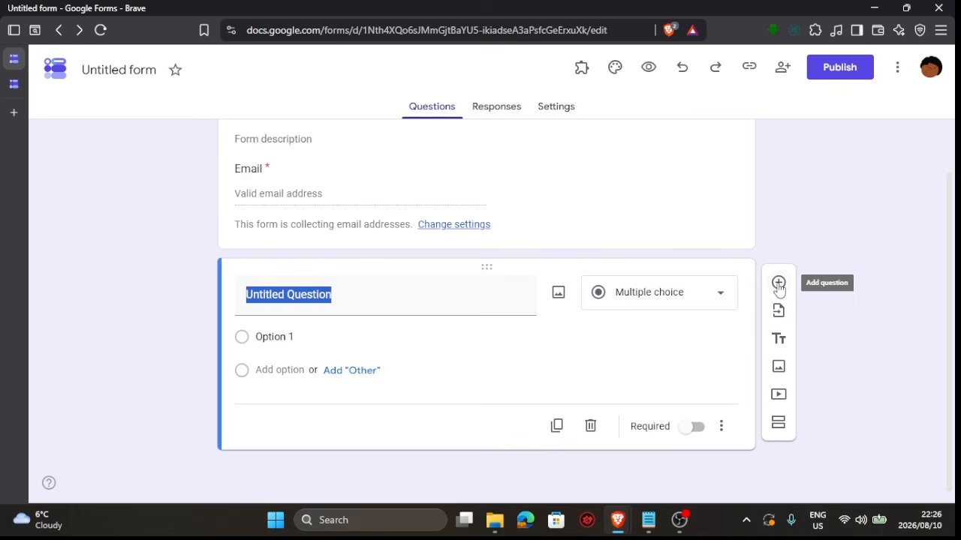
{"action": "left_click", "coordinate": [335, 302]}
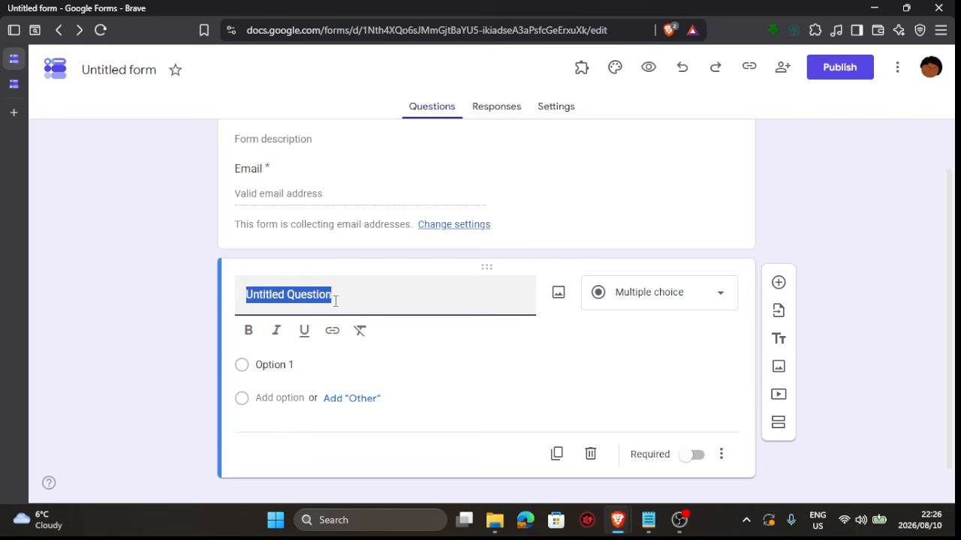
{"action": "type", "text": "wha"}
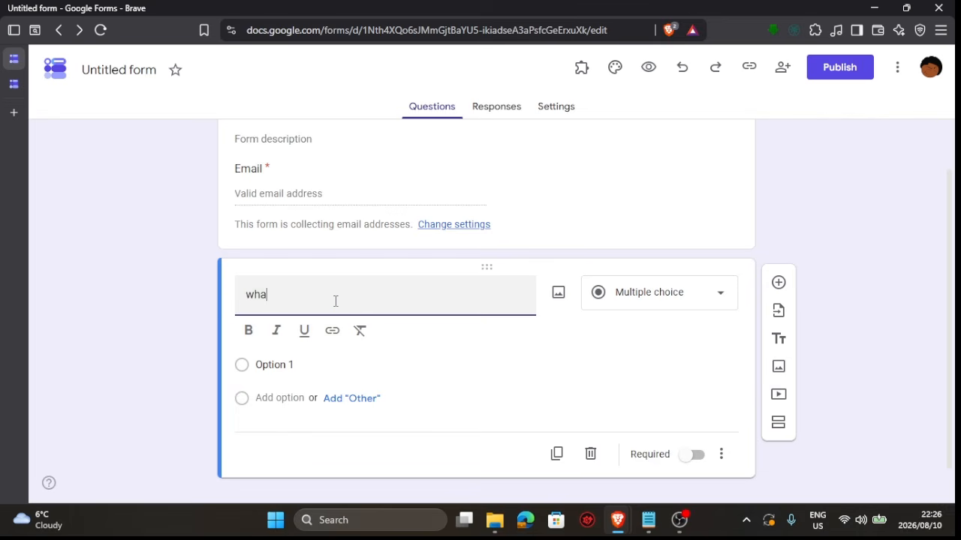
{"action": "type", "text": "t is your name"}
{"action": "key", "text": "Left"}
{"action": "key", "text": "Left"}
{"action": "key", "text": "Left"}
{"action": "key", "text": "Left"}
{"action": "key", "text": "Left"}
{"action": "key", "text": "Left"}
{"action": "key", "text": "Left"}
{"action": "key", "text": "Left"}
{"action": "key", "text": "Left"}
{"action": "key", "text": "Left"}
{"action": "key", "text": "Left"}
{"action": "key", "text": "Left"}
{"action": "key", "text": "Left"}
{"action": "key", "text": "Left"}
{"action": "key", "text": "Left"}
{"action": "key", "text": "Left"}
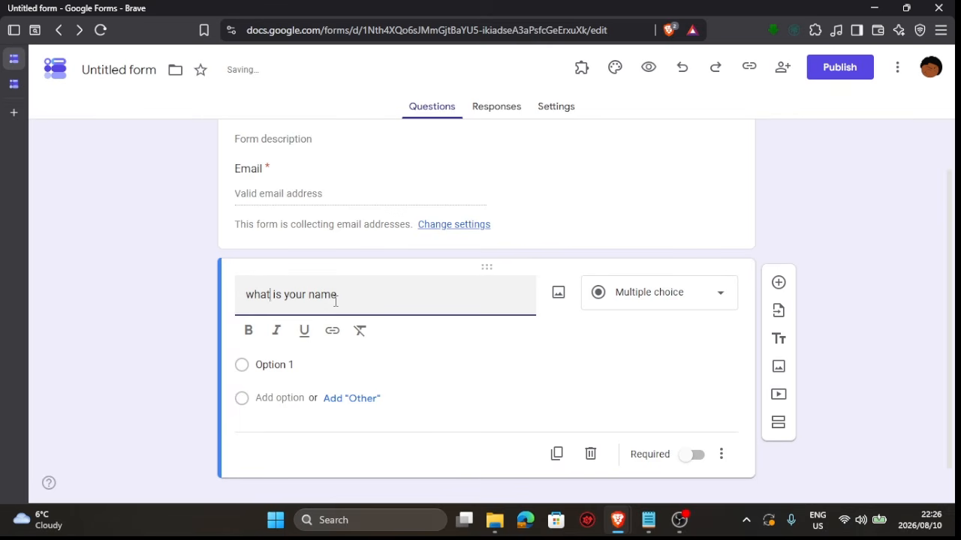
{"action": "key", "text": "BackSpace"}
{"action": "type", "text": "W"}
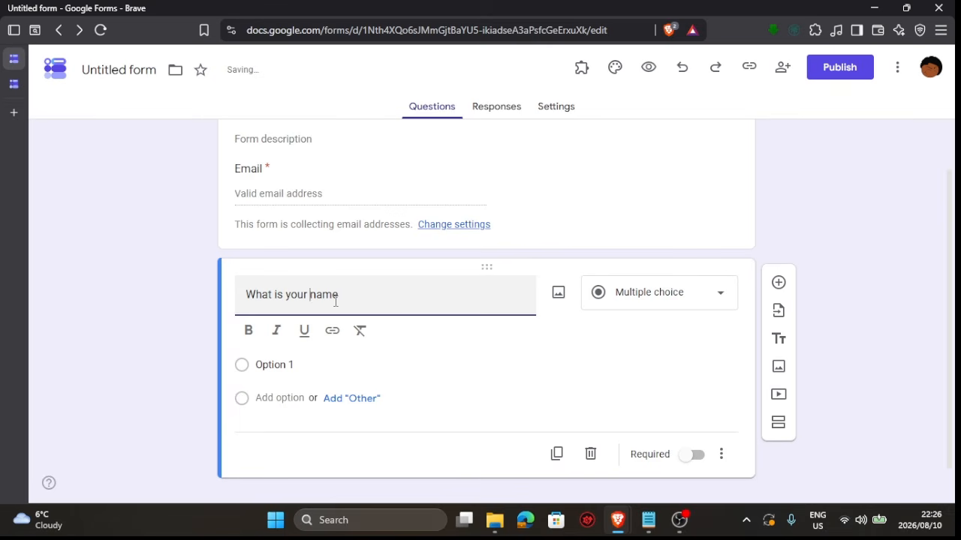
{"action": "left_click", "coordinate": [336, 301]}
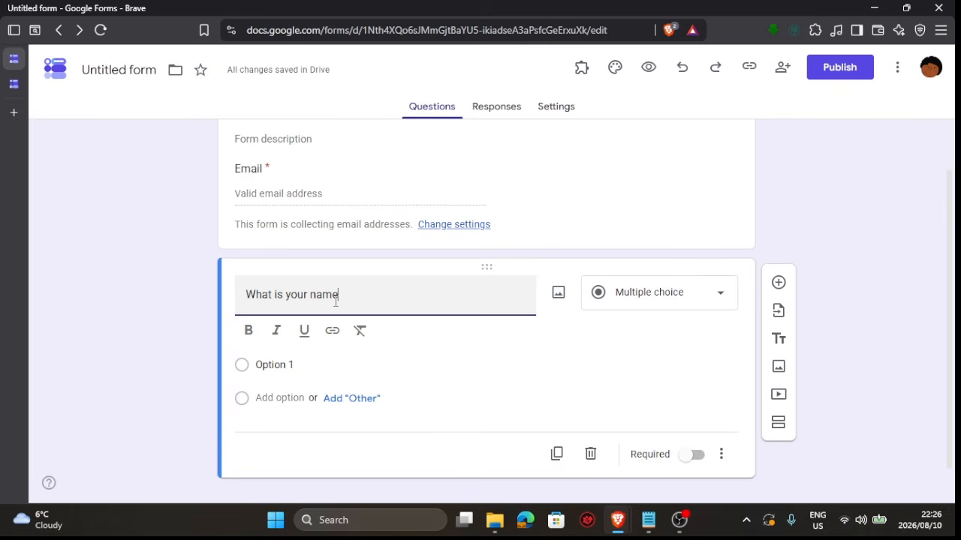
{"action": "type", "text": "?"}
Set the name question's type to Short answer and add a new question below it
{"action": "left_click", "coordinate": [720, 293]}
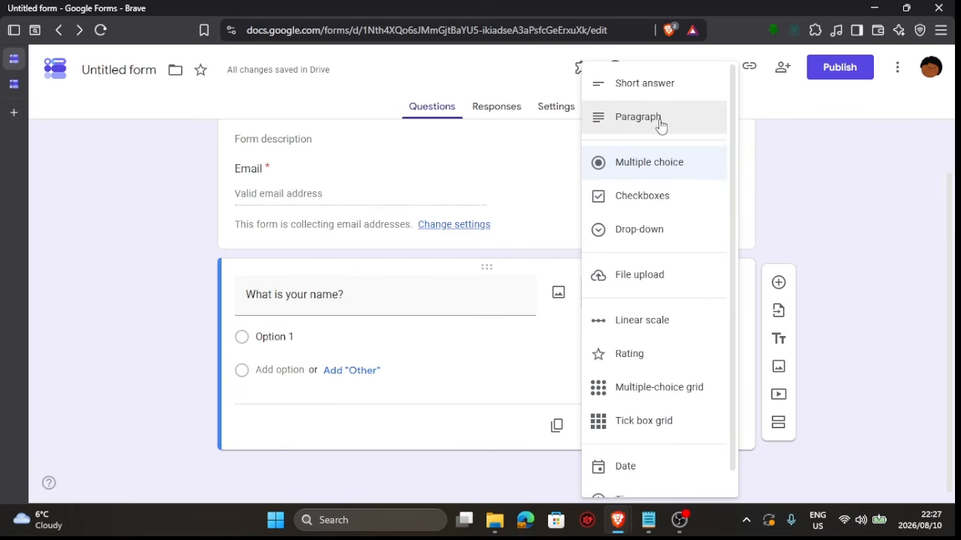
{"action": "scroll", "coordinate": [661, 124], "scroll_direction": "down", "scroll_amount": 1}
{"action": "scroll", "coordinate": [661, 124], "scroll_direction": "up", "scroll_amount": 1}
{"action": "scroll", "coordinate": [661, 120], "scroll_direction": "down", "scroll_amount": 1}
{"action": "scroll", "coordinate": [660, 117], "scroll_direction": "up", "scroll_amount": 1}
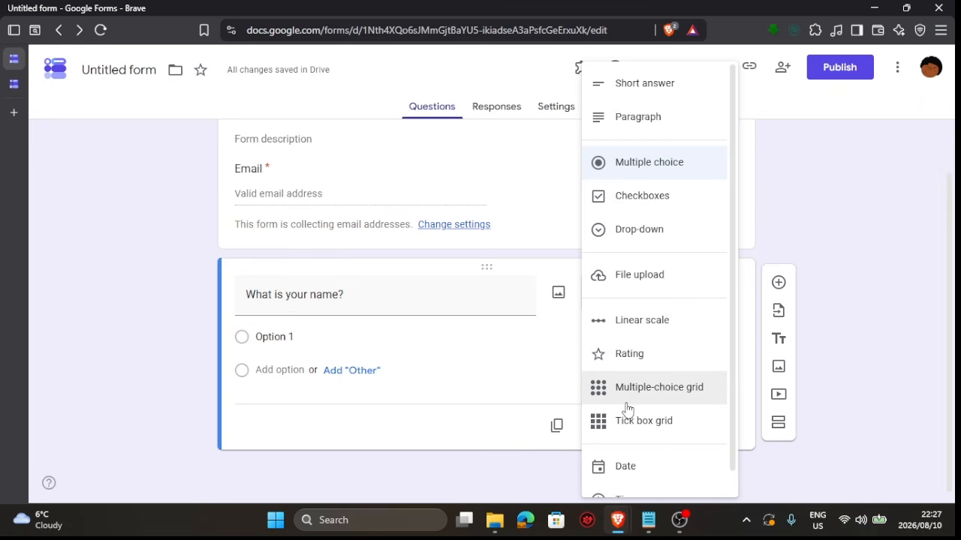
{"action": "scroll", "coordinate": [629, 444], "scroll_direction": "down", "scroll_amount": 1}
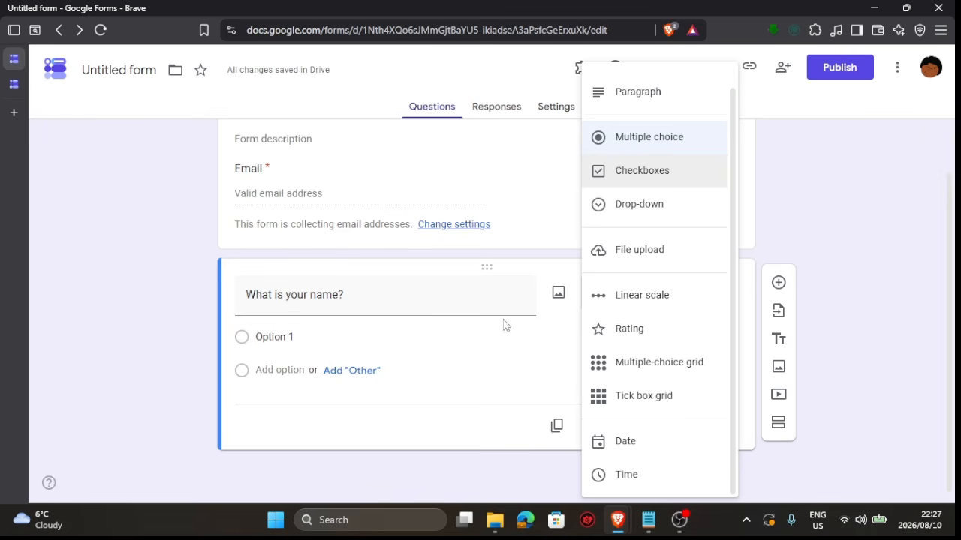
{"action": "scroll", "coordinate": [717, 208], "scroll_direction": "up", "scroll_amount": 1}
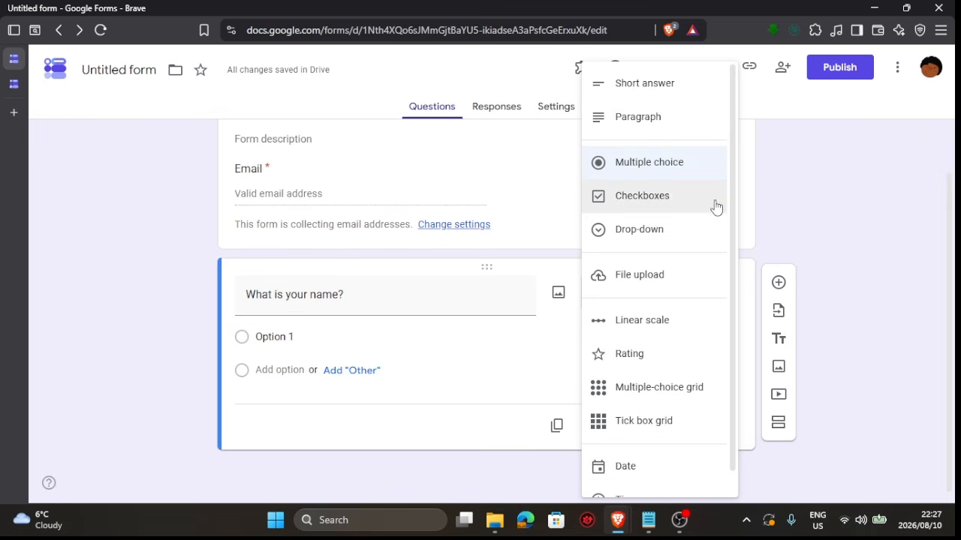
{"action": "left_click", "coordinate": [623, 85]}
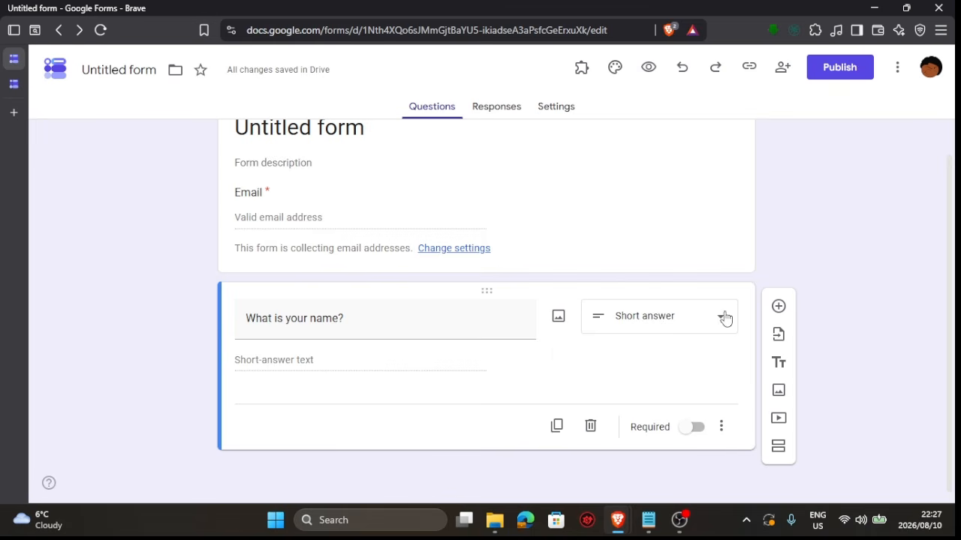
{"action": "left_click", "coordinate": [779, 307]}
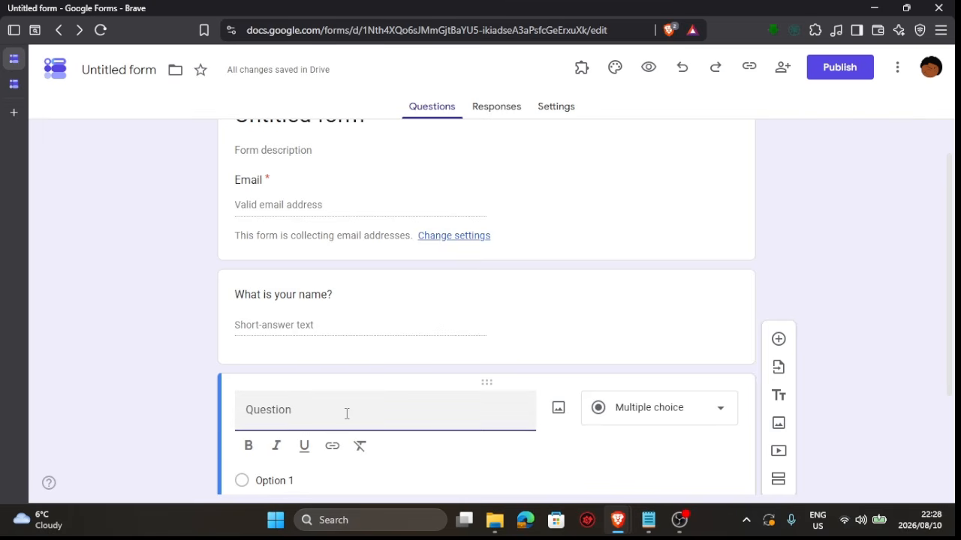
{"action": "scroll", "coordinate": [347, 415], "scroll_direction": "up", "scroll_amount": 1}
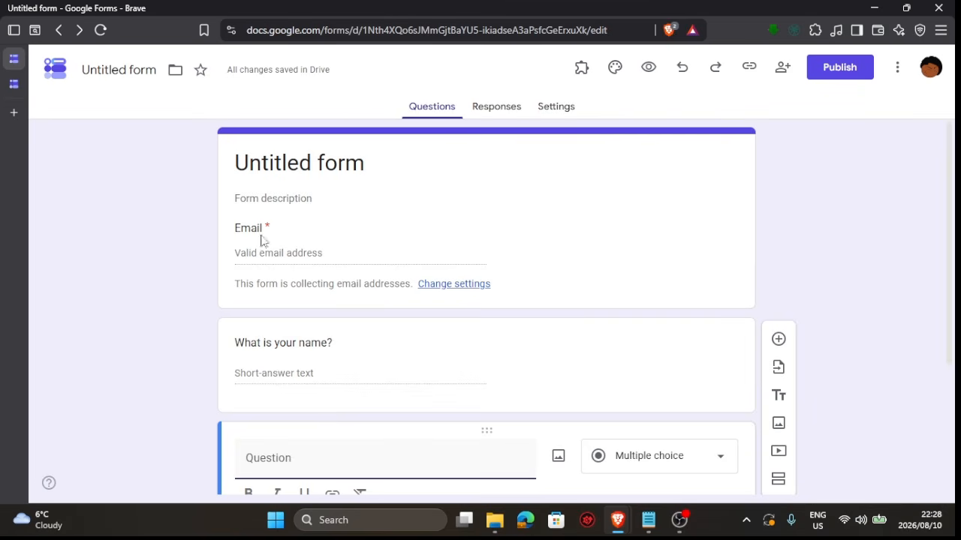
{"action": "left_click", "coordinate": [312, 160]}
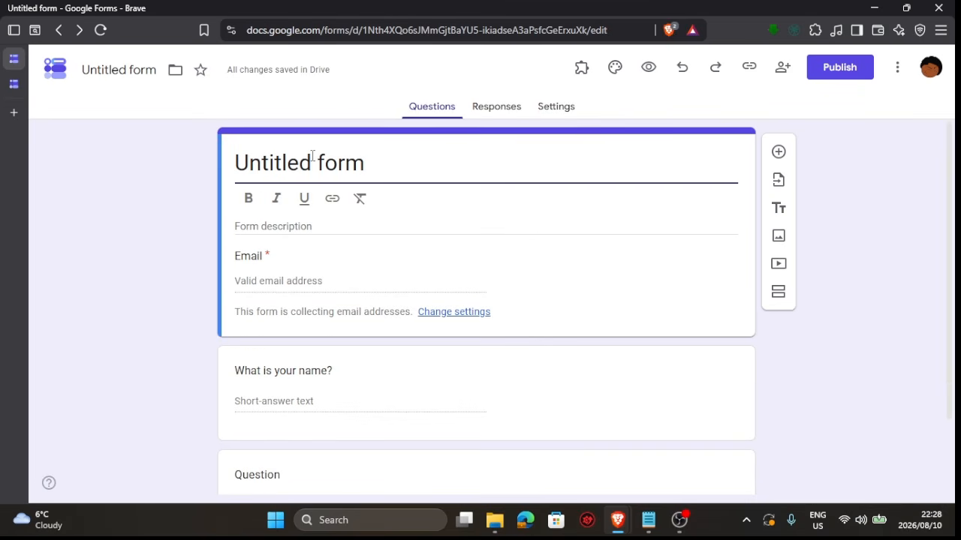
{"action": "key", "text": "Right"}
{"action": "key", "text": "Right"}
{"action": "key", "text": "Right"}
{"action": "key", "text": "Right"}
{"action": "key", "text": "BackSpace"}
{"action": "key", "text": "BackSpace"}
{"action": "key", "text": "BackSpace"}
{"action": "key", "text": "BackSpace"}
{"action": "key", "text": "BackSpace"}
{"action": "key", "text": "BackSpace"}
{"action": "key", "text": "BackSpace"}
{"action": "key", "text": "BackSpace"}
{"action": "key", "text": "BackSpace"}
{"action": "key", "text": "BackSpace"}
{"action": "key", "text": "BackSpace"}
{"action": "key", "text": "BackSpace"}
{"action": "key", "text": "BackSpace"}
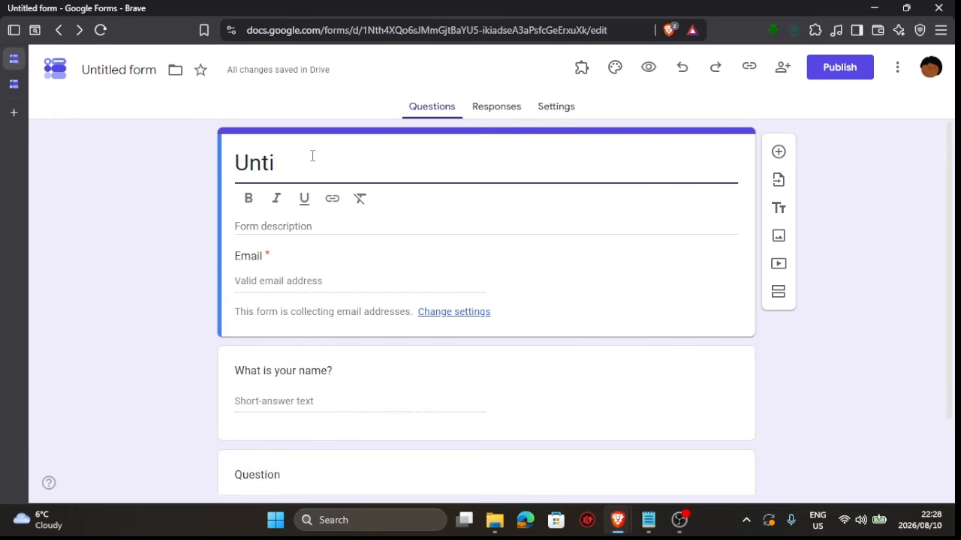
{"action": "key", "text": "ctrl+z"}
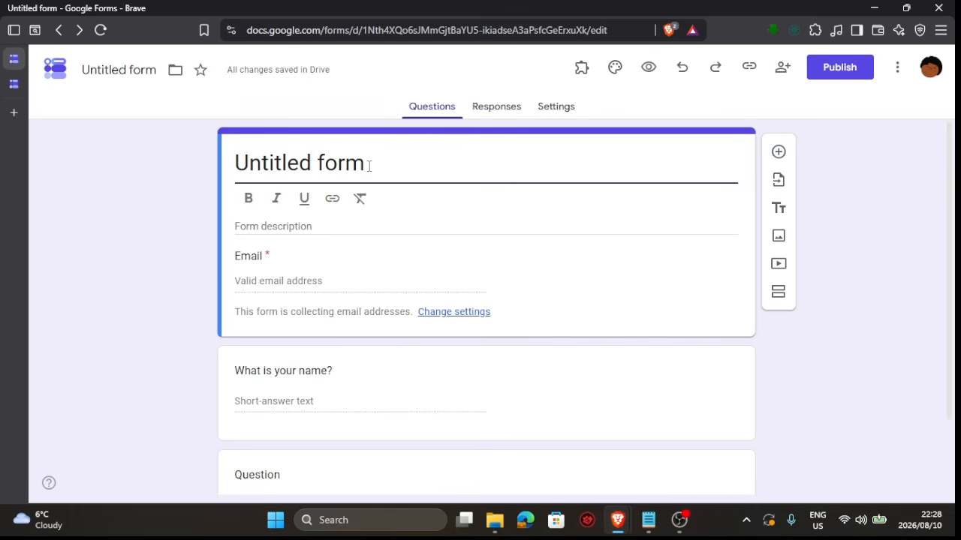
Rename the form title to "Example 1"
{"action": "left_click_drag", "start_coordinate": [369, 163], "coordinate": [220, 170]}
{"action": "type", "text": "e"}
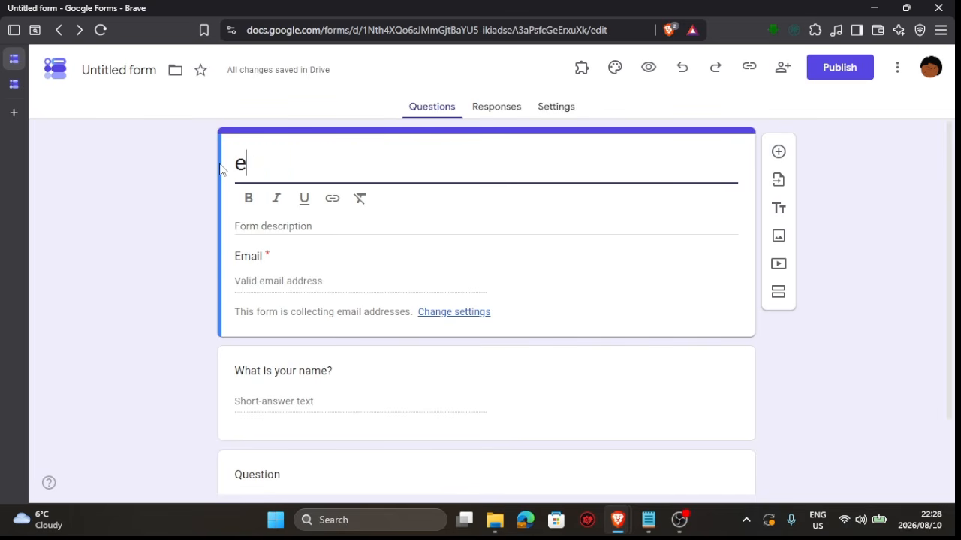
{"action": "type", "text": "xample 1"}
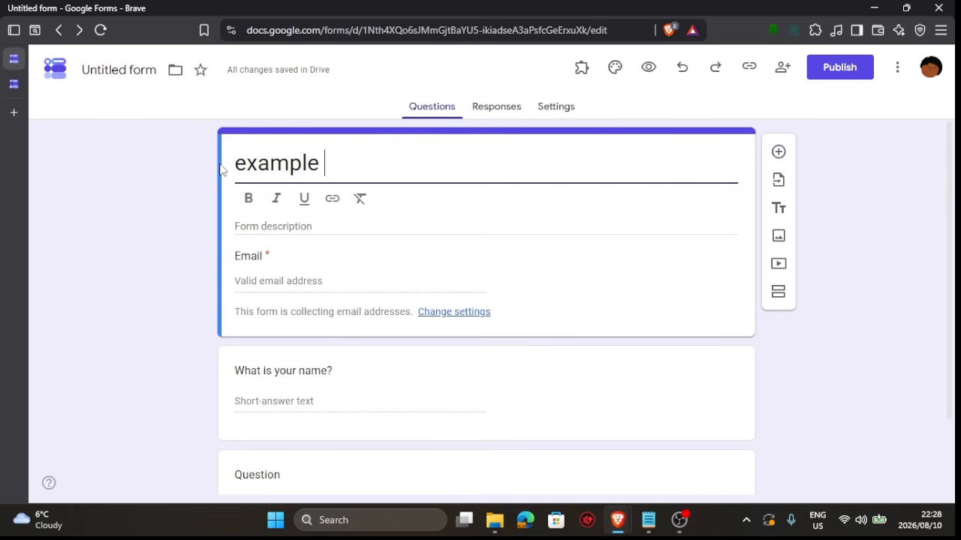
{"action": "key", "text": "Left"}
{"action": "key", "text": "Left"}
{"action": "key", "text": "Left"}
{"action": "key", "text": "Left"}
{"action": "key", "text": "Left"}
{"action": "key", "text": "Left"}
{"action": "key", "text": "Left"}
{"action": "key", "text": "Left"}
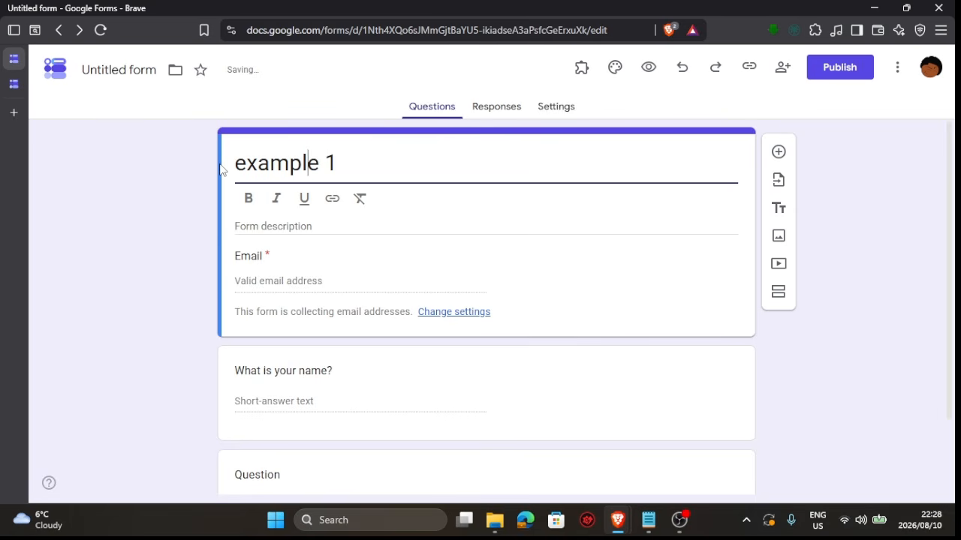
{"action": "key", "text": "BackSpace"}
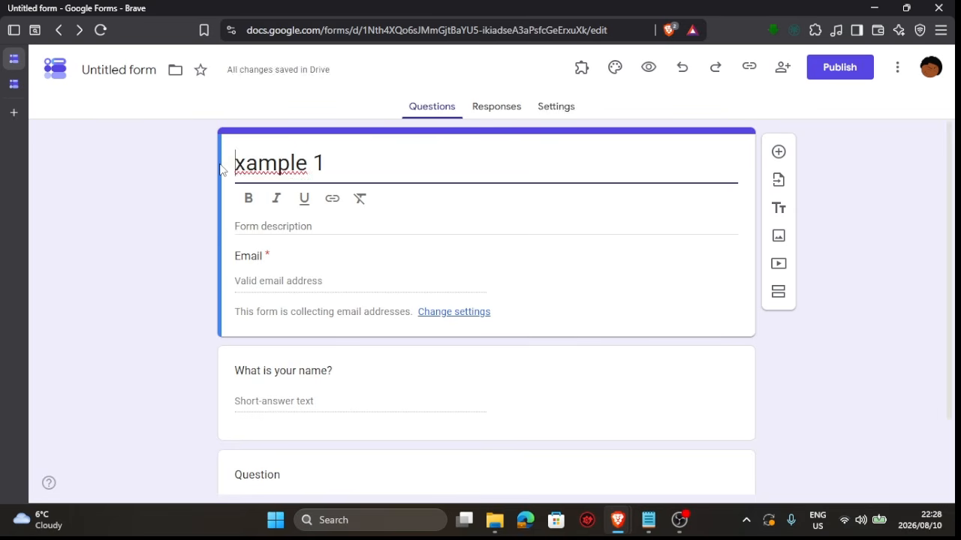
{"action": "type", "text": "E"}
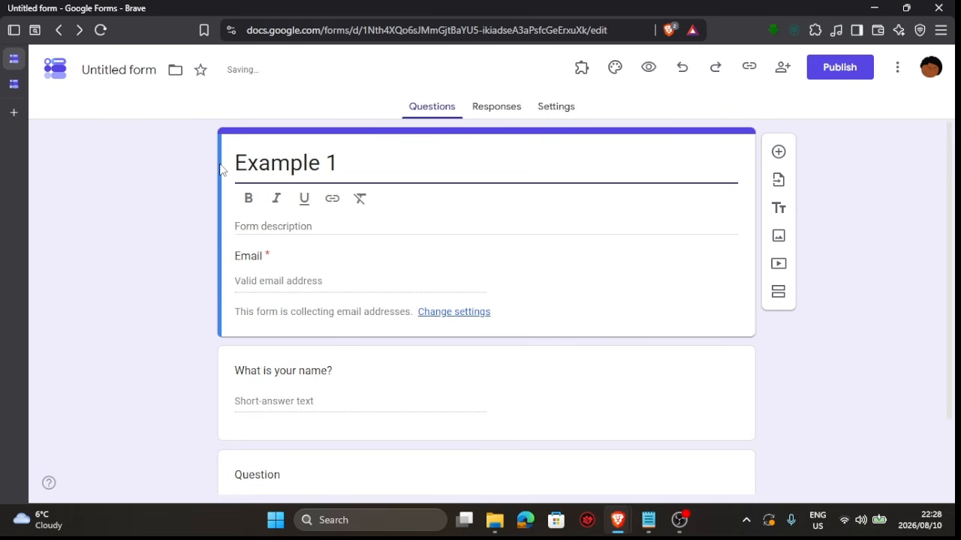
{"action": "left_click", "coordinate": [368, 173]}
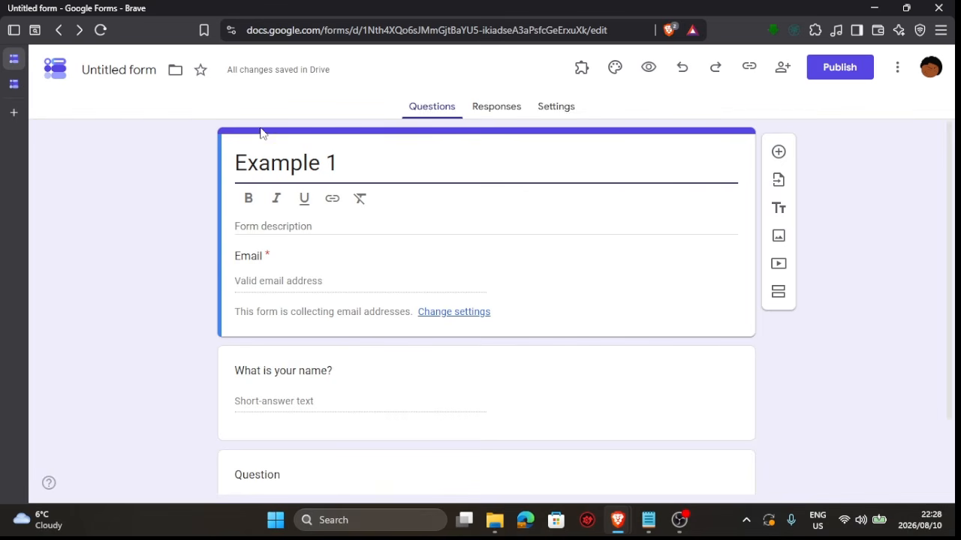
Toggle bold and italic formatting on the form title
{"action": "left_click", "coordinate": [248, 200]}
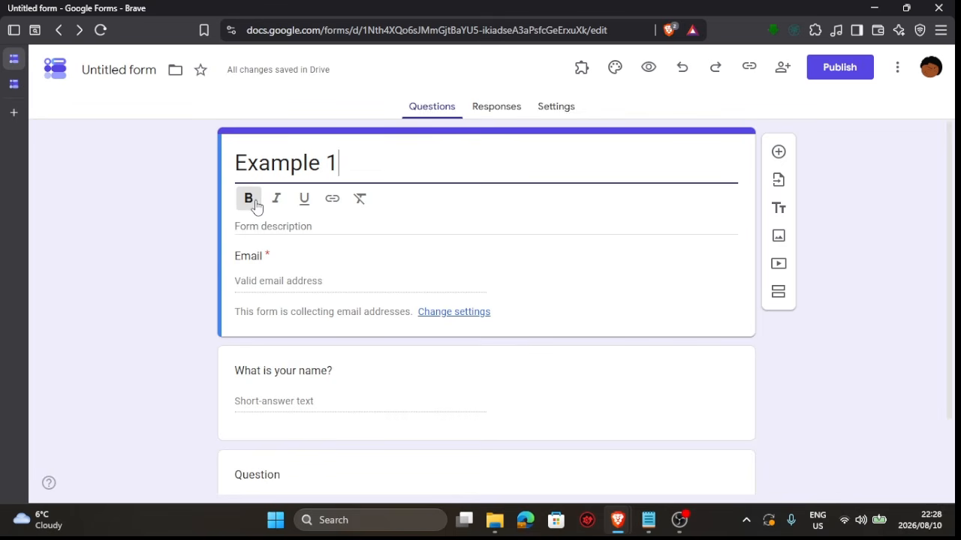
{"action": "left_click", "coordinate": [251, 204]}
{"action": "left_click", "coordinate": [274, 201]}
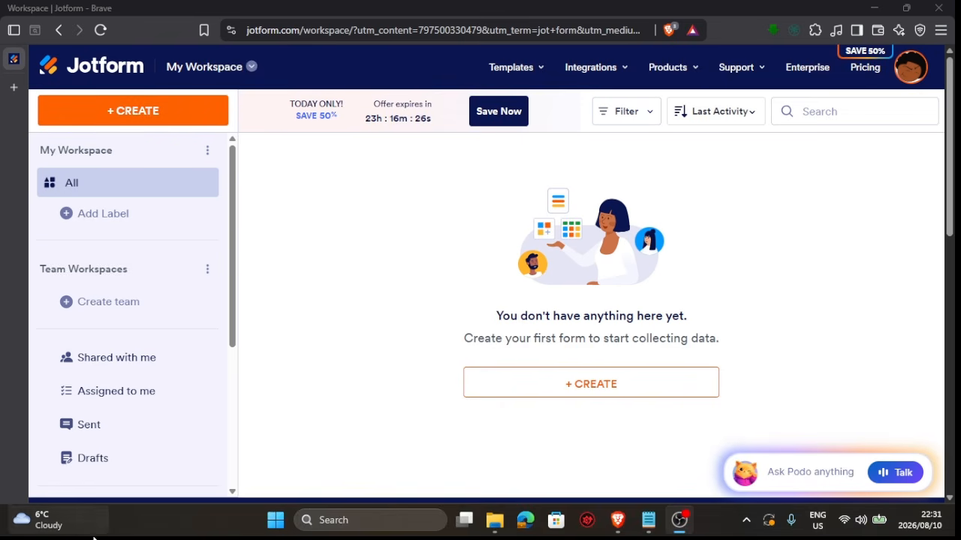
Switch to Jotform and create a new classic form from scratch, dismissing the organization settings and copilot prompts
{"action": "left_click", "coordinate": [149, 120]}
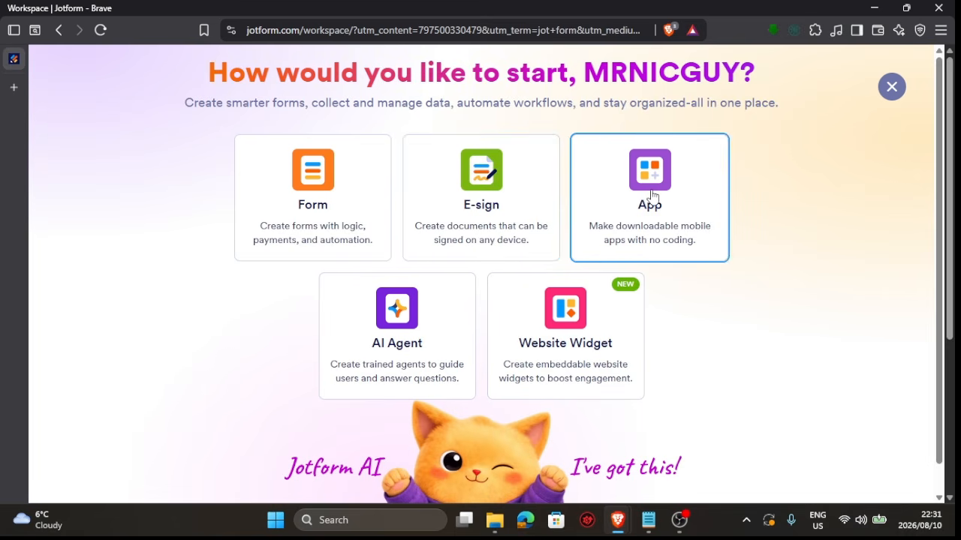
{"action": "left_click", "coordinate": [306, 192]}
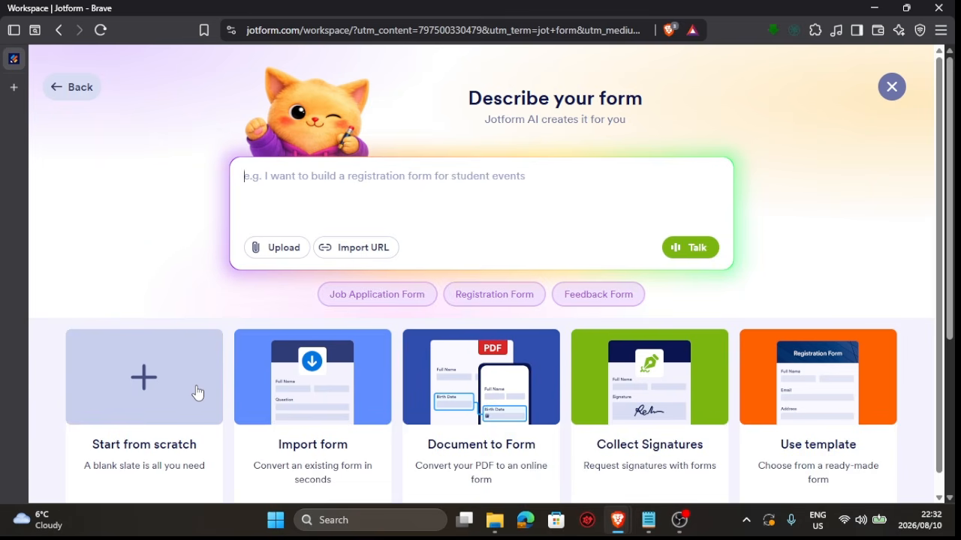
{"action": "left_click", "coordinate": [145, 378]}
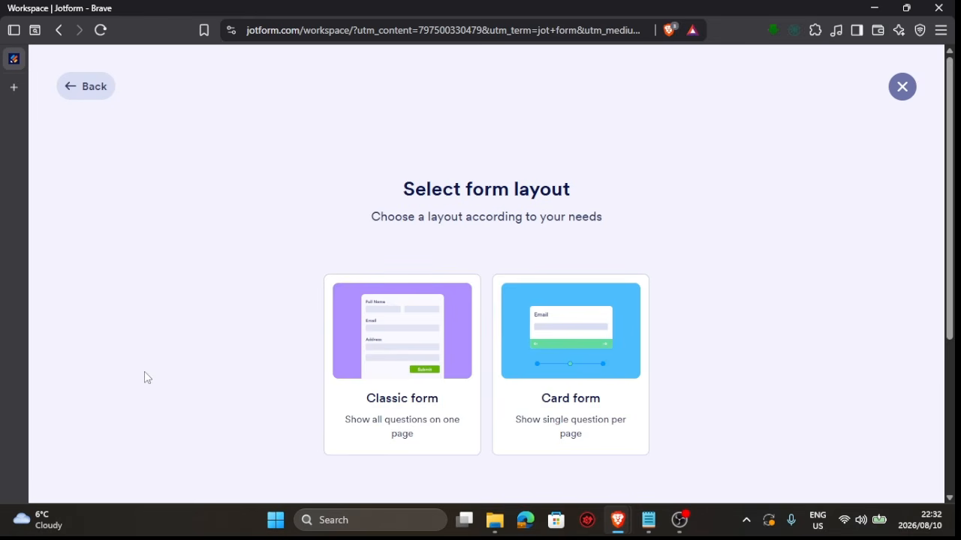
{"action": "left_click", "coordinate": [419, 339]}
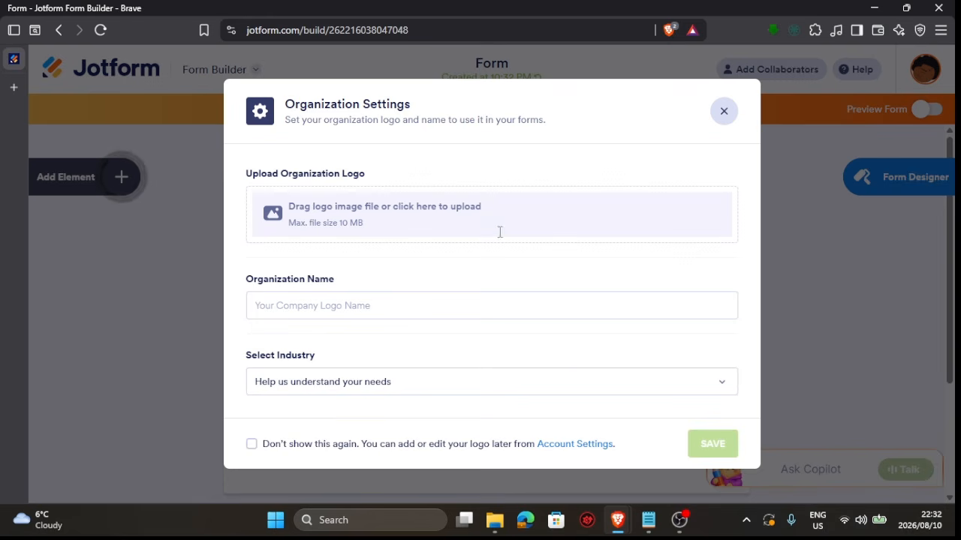
{"action": "left_click", "coordinate": [723, 117]}
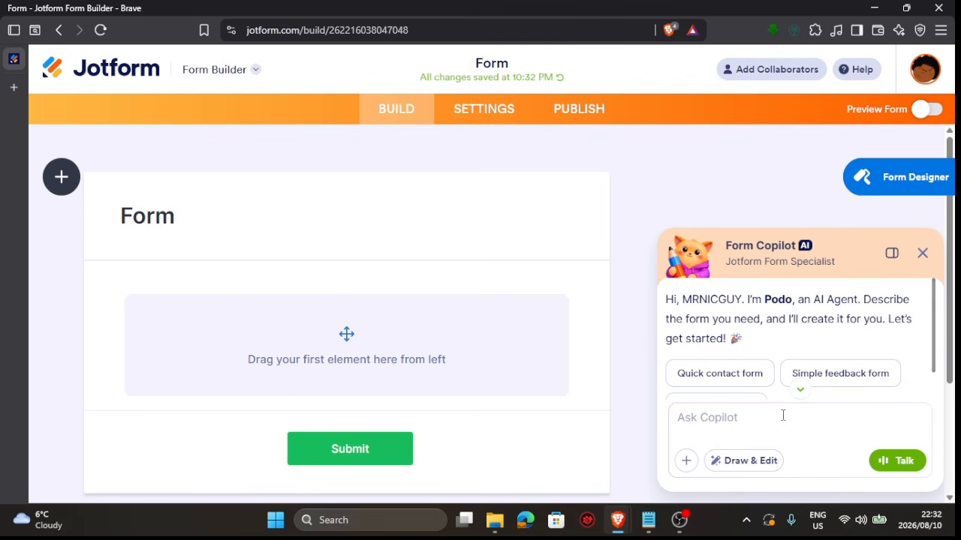
{"action": "left_click", "coordinate": [922, 254]}
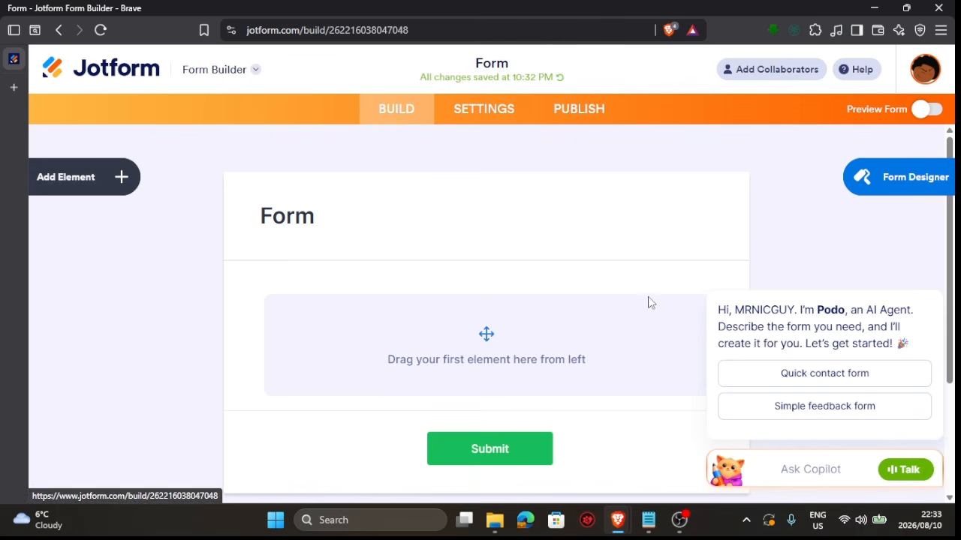
Examine the new form's settings page, then return to the builder
{"action": "left_click", "coordinate": [468, 116]}
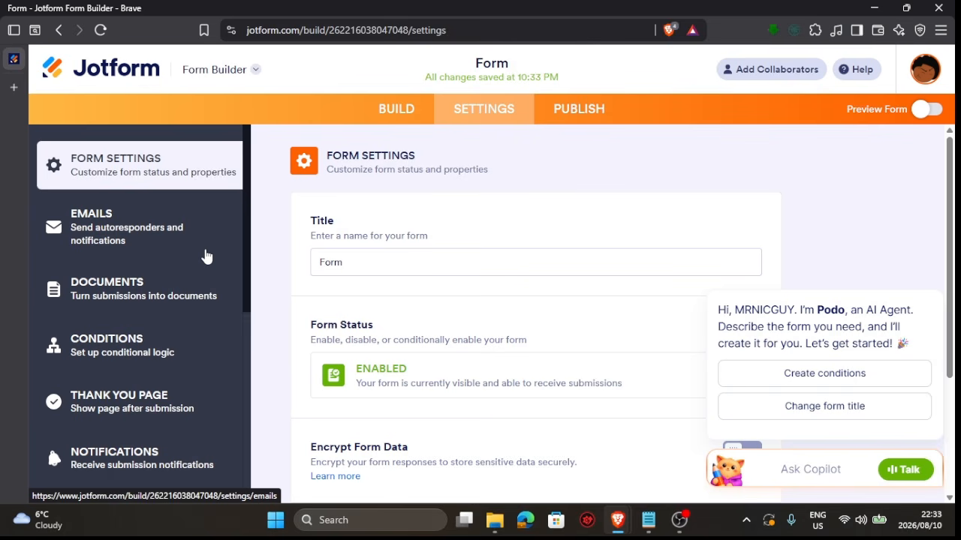
{"action": "scroll", "coordinate": [452, 263], "scroll_direction": "down", "scroll_amount": 2}
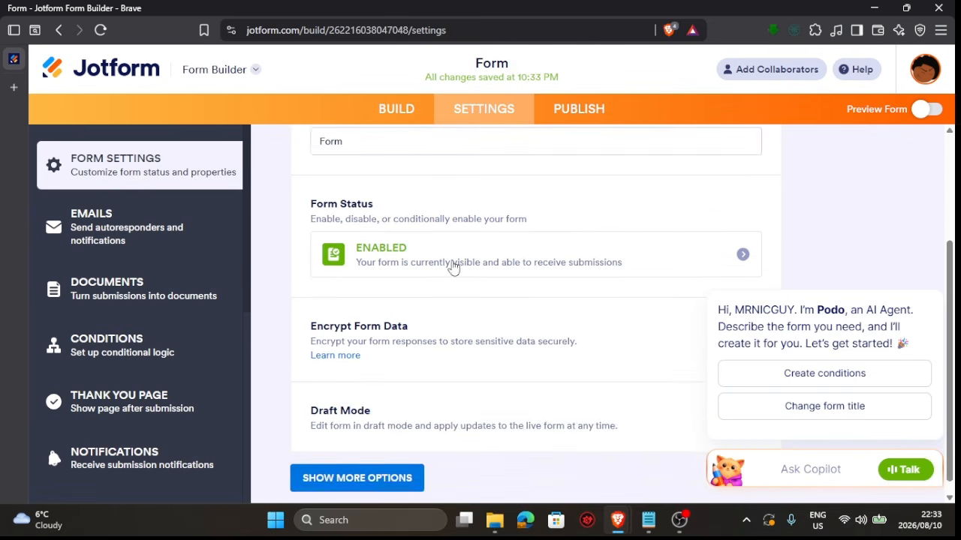
{"action": "scroll", "coordinate": [452, 267], "scroll_direction": "down", "scroll_amount": 1}
{"action": "scroll", "coordinate": [453, 267], "scroll_direction": "up", "scroll_amount": 3}
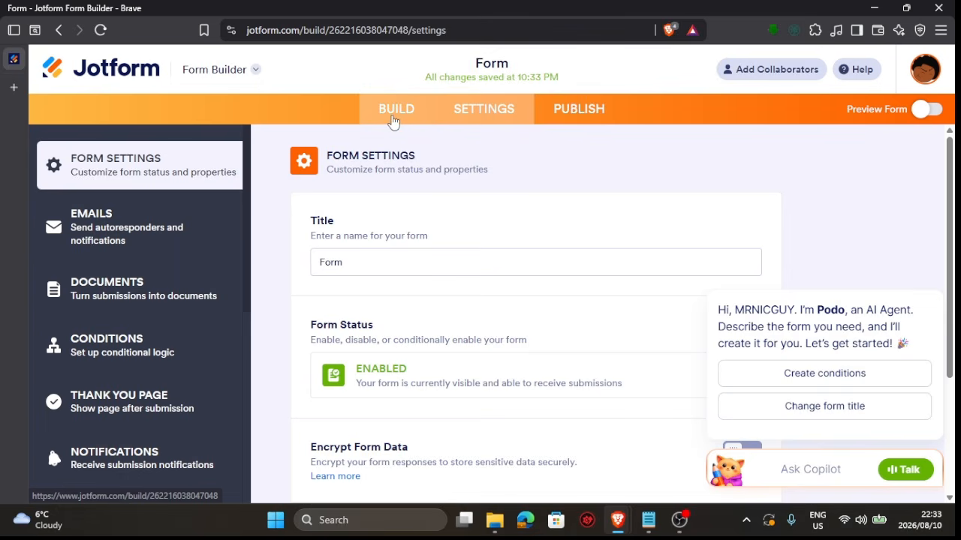
{"action": "left_click", "coordinate": [393, 120]}
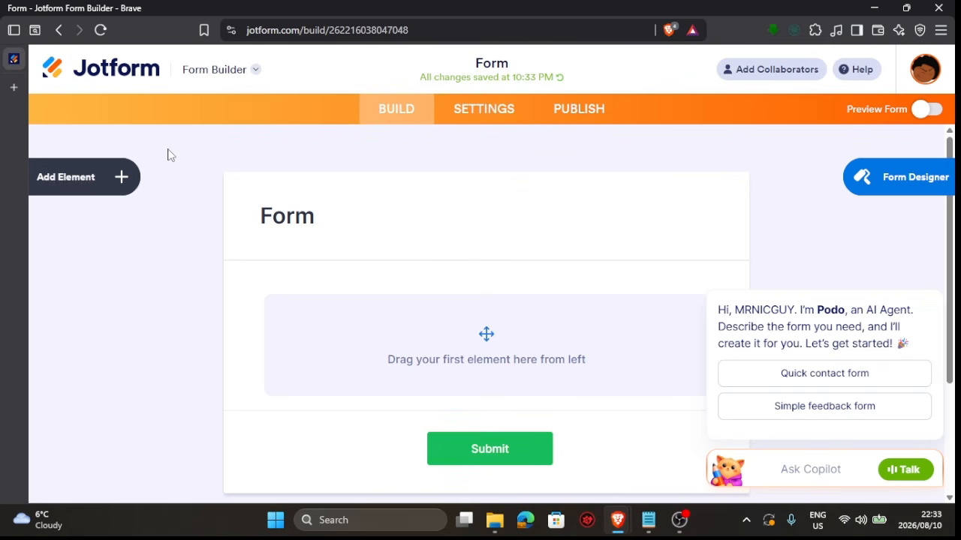
Browse the list of basic form elements available to add, then close the elements panel
{"action": "left_click", "coordinate": [99, 187]}
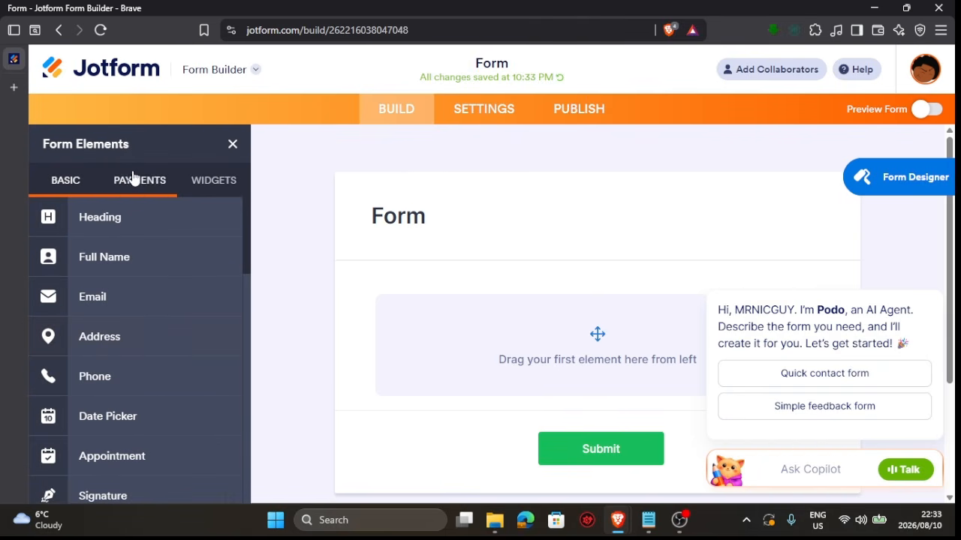
{"action": "scroll", "coordinate": [154, 329], "scroll_direction": "down", "scroll_amount": 5}
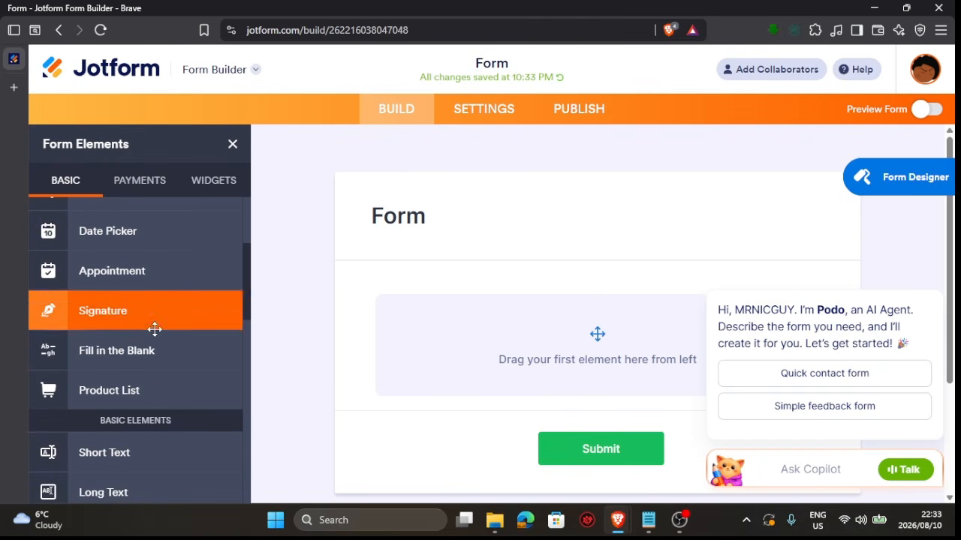
{"action": "scroll", "coordinate": [155, 329], "scroll_direction": "up", "scroll_amount": 1}
{"action": "scroll", "coordinate": [155, 328], "scroll_direction": "up", "scroll_amount": 2}
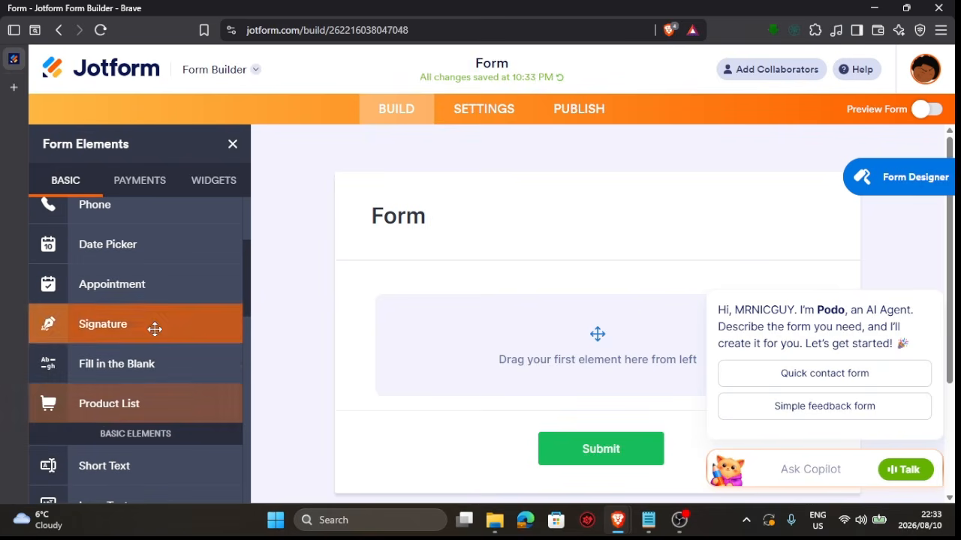
{"action": "scroll", "coordinate": [142, 257], "scroll_direction": "up", "scroll_amount": 3}
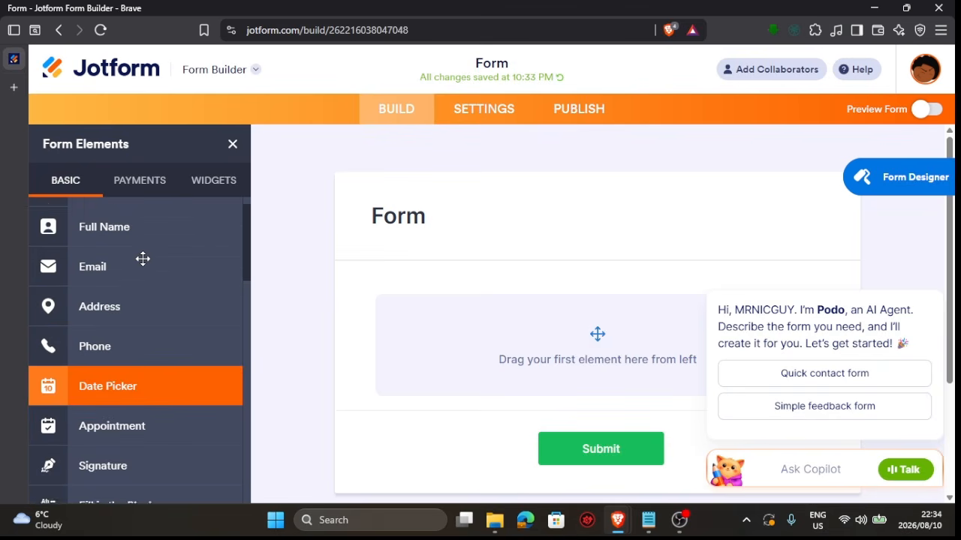
{"action": "scroll", "coordinate": [143, 259], "scroll_direction": "up", "scroll_amount": 1}
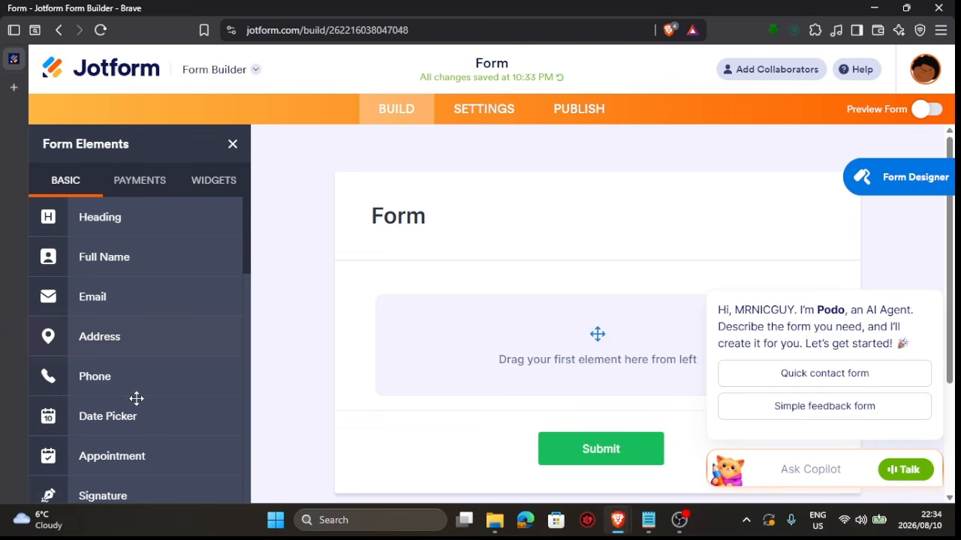
{"action": "scroll", "coordinate": [168, 211], "scroll_direction": "down", "scroll_amount": 10}
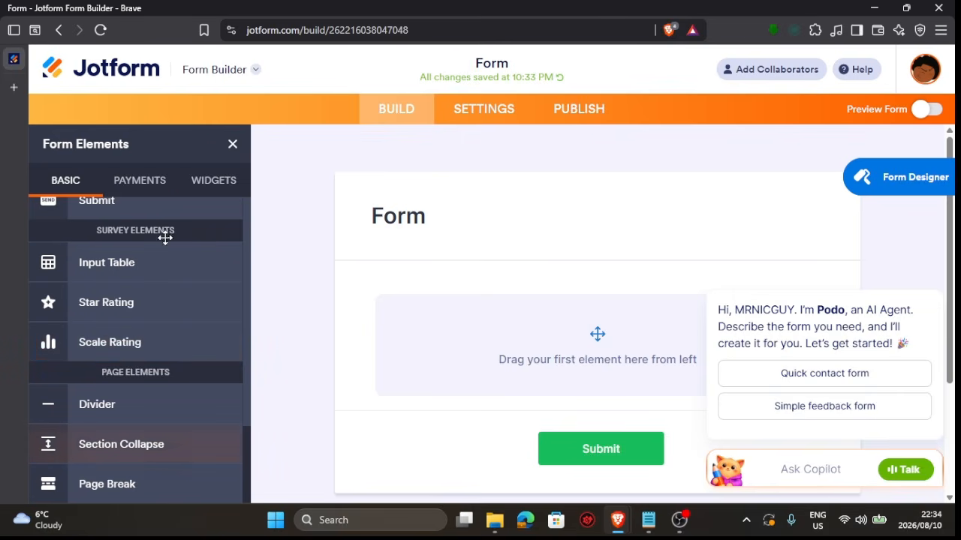
{"action": "left_click", "coordinate": [232, 145]}
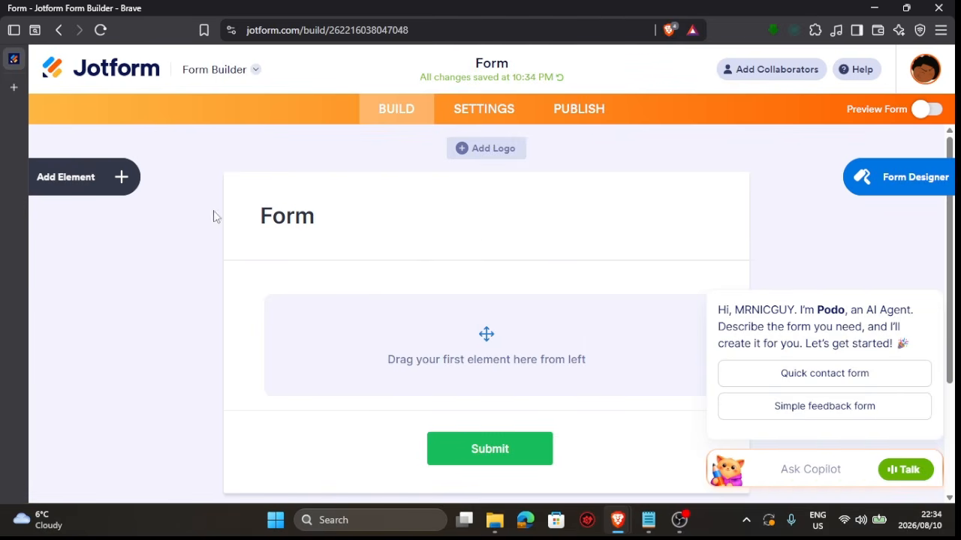
Rename the form header to "Example 2" and close the elements panel
{"action": "left_click", "coordinate": [314, 220]}
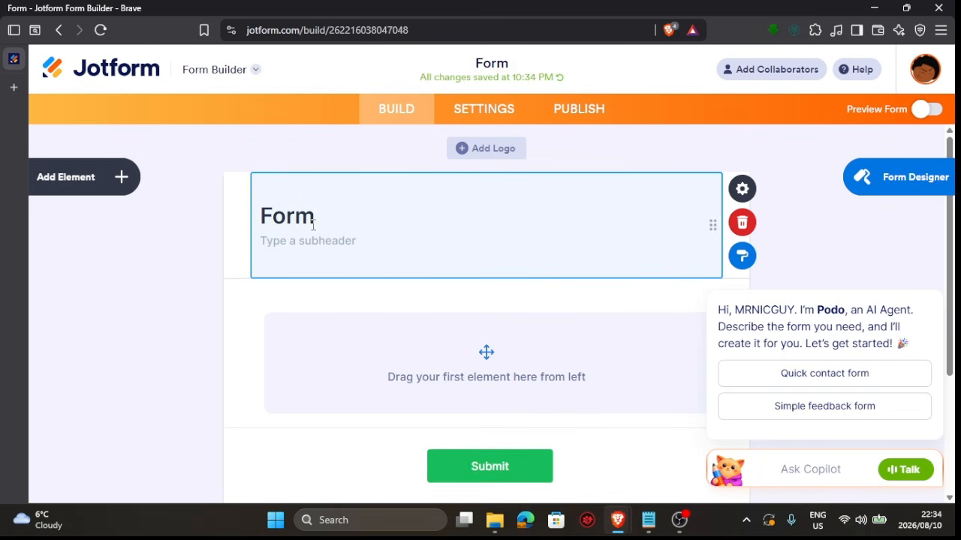
{"action": "key", "text": "BackSpace"}
{"action": "key", "text": "BackSpace"}
{"action": "key", "text": "BackSpace"}
{"action": "key", "text": "BackSpace"}
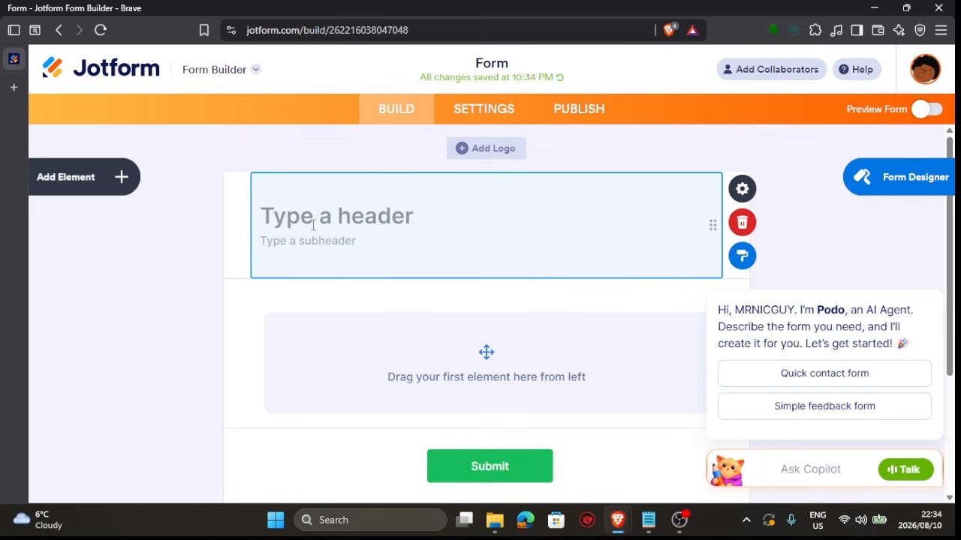
{"action": "type", "text": "e"}
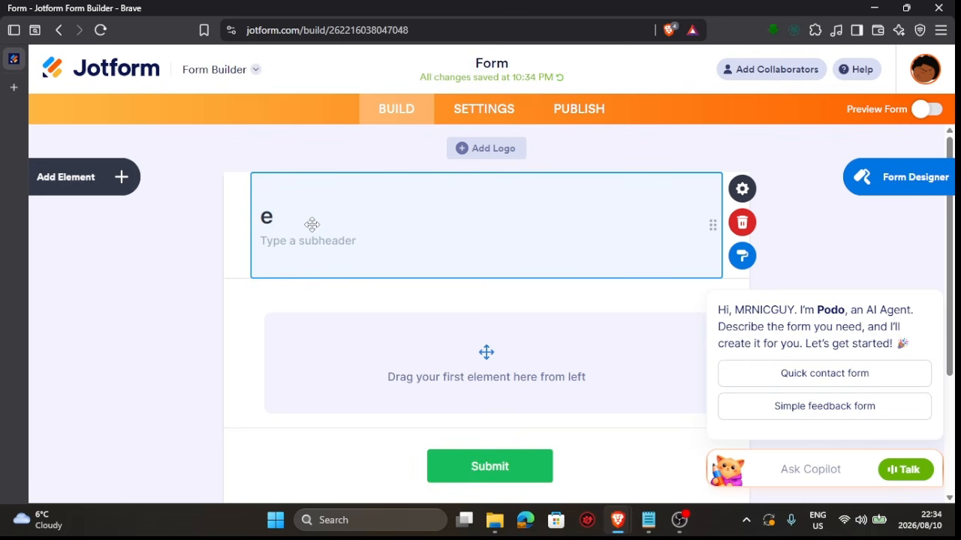
{"action": "type", "text": "xampl"}
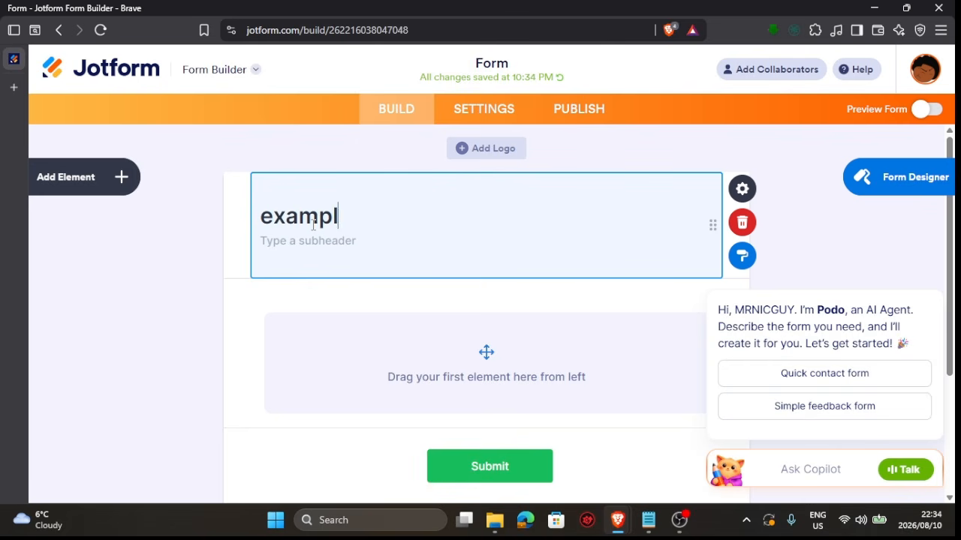
{"action": "type", "text": "e "}
{"action": "type", "text": "1"}
{"action": "key", "text": "BackSpace"}
{"action": "type", "text": "2"}
{"action": "key", "text": "Left"}
{"action": "key", "text": "Left"}
{"action": "key", "text": "Left"}
{"action": "key", "text": "Left"}
{"action": "key", "text": "Left"}
{"action": "key", "text": "Left"}
{"action": "key", "text": "Left"}
{"action": "key", "text": "BackSpace"}
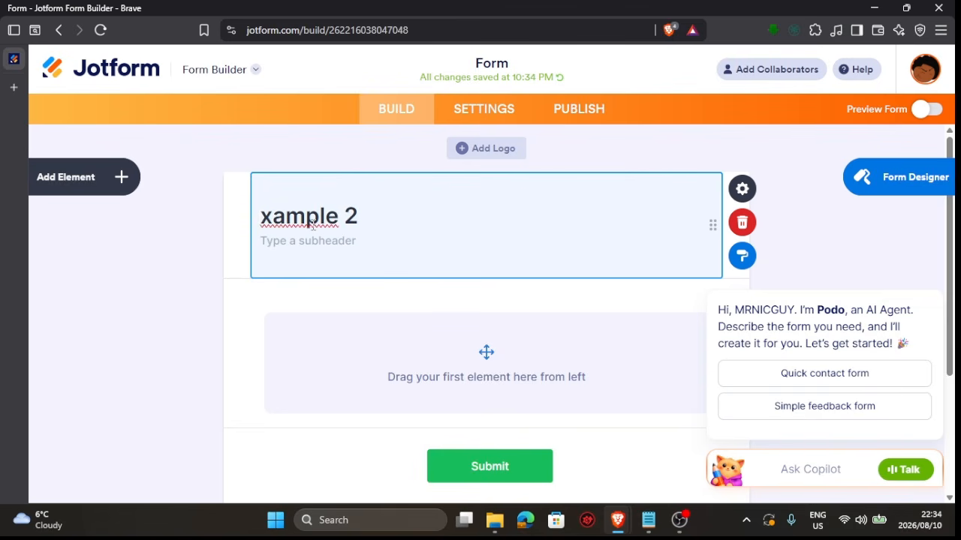
{"action": "key", "text": "ctrl+e"}
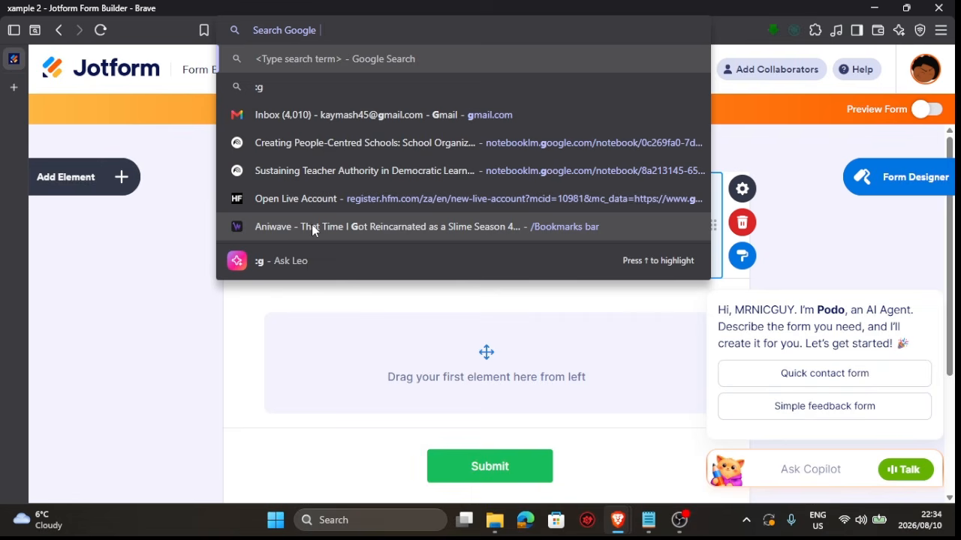
{"action": "left_click", "coordinate": [344, 351]}
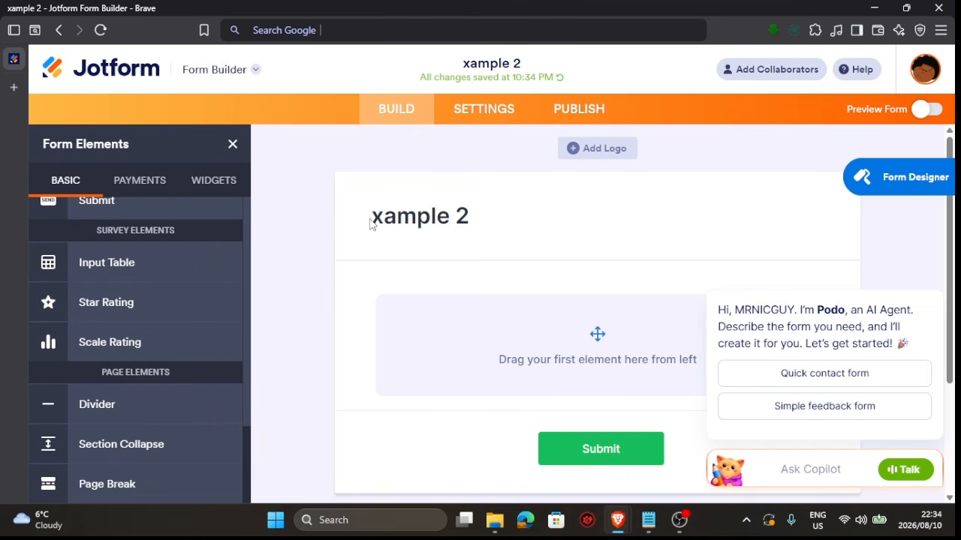
{"action": "left_click", "coordinate": [373, 219]}
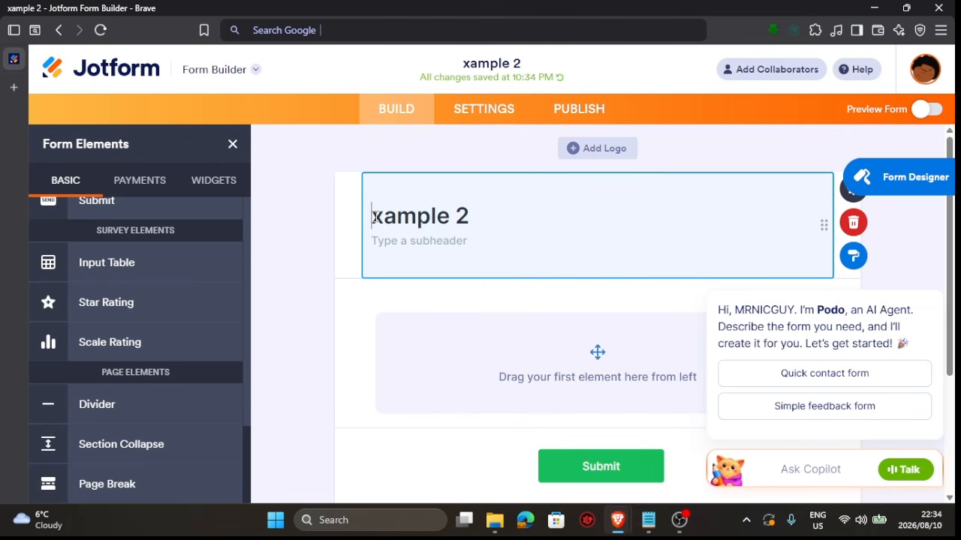
{"action": "type", "text": "E"}
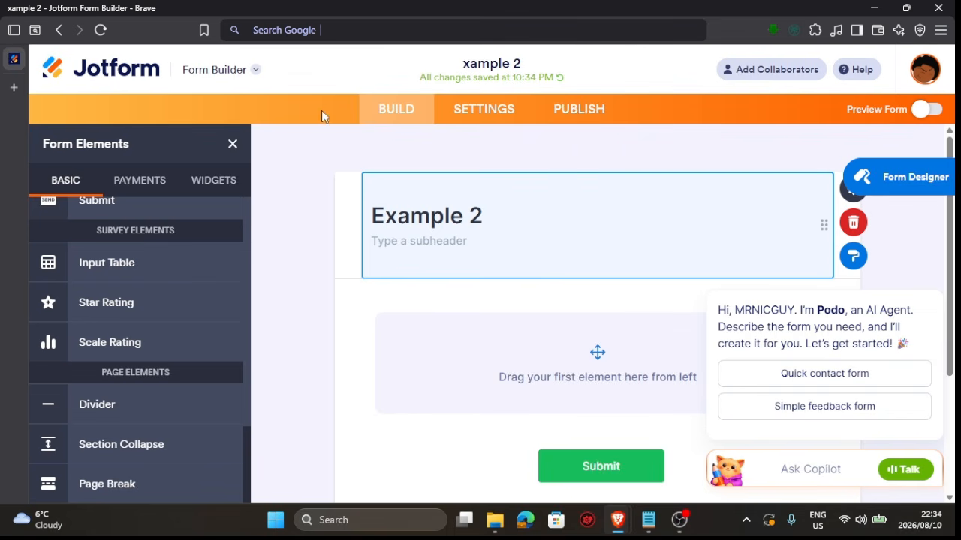
{"action": "left_click", "coordinate": [232, 145]}
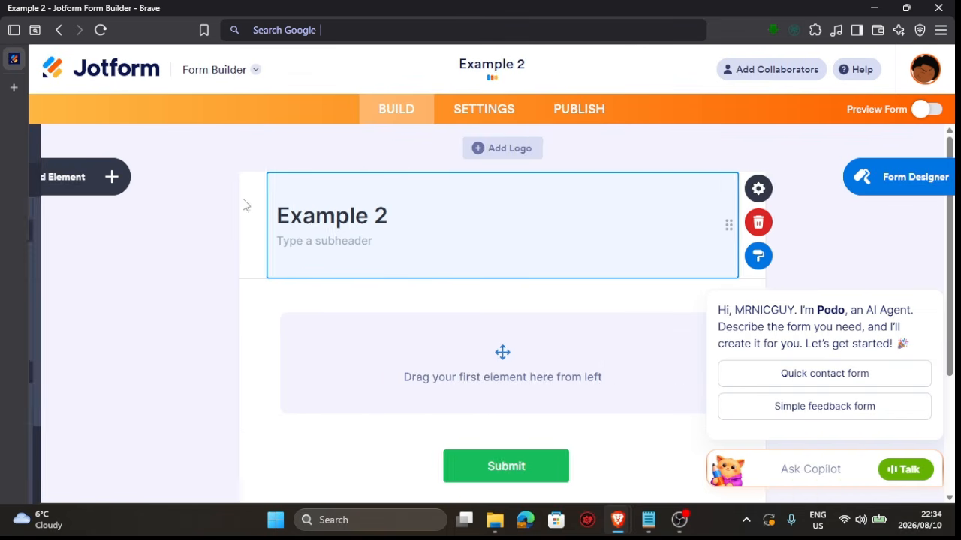
Add a new page to the form below the first page
{"action": "scroll", "coordinate": [273, 242], "scroll_direction": "down", "scroll_amount": 3}
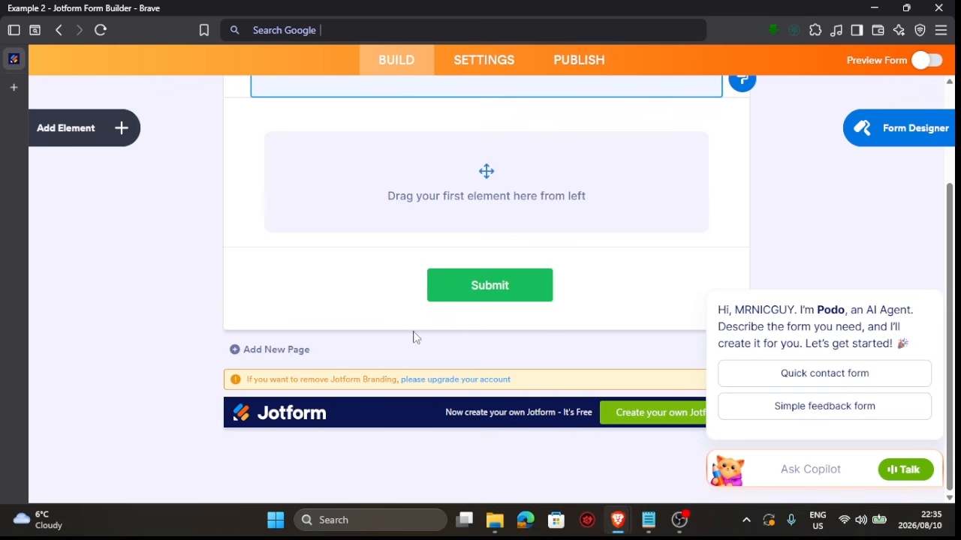
{"action": "left_click", "coordinate": [262, 359]}
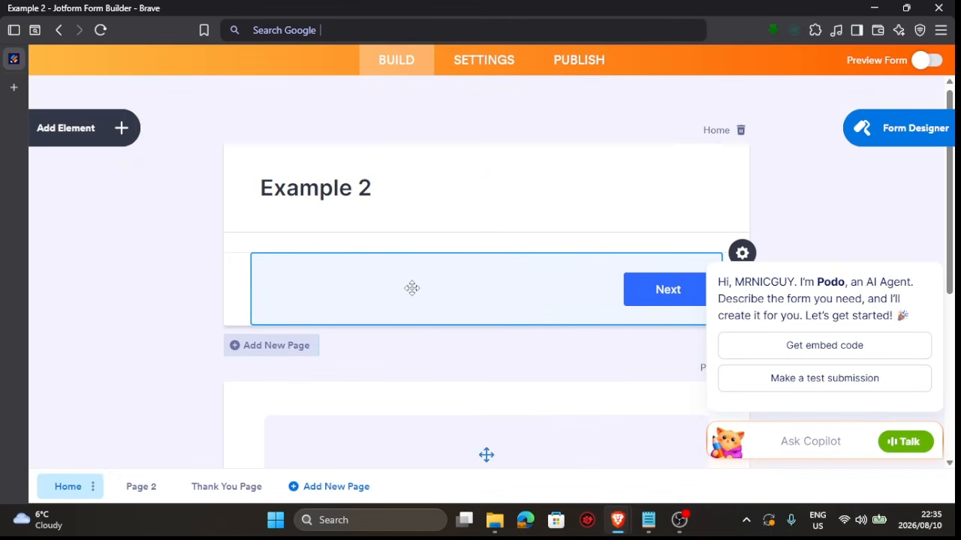
{"action": "scroll", "coordinate": [602, 295], "scroll_direction": "down", "scroll_amount": 3}
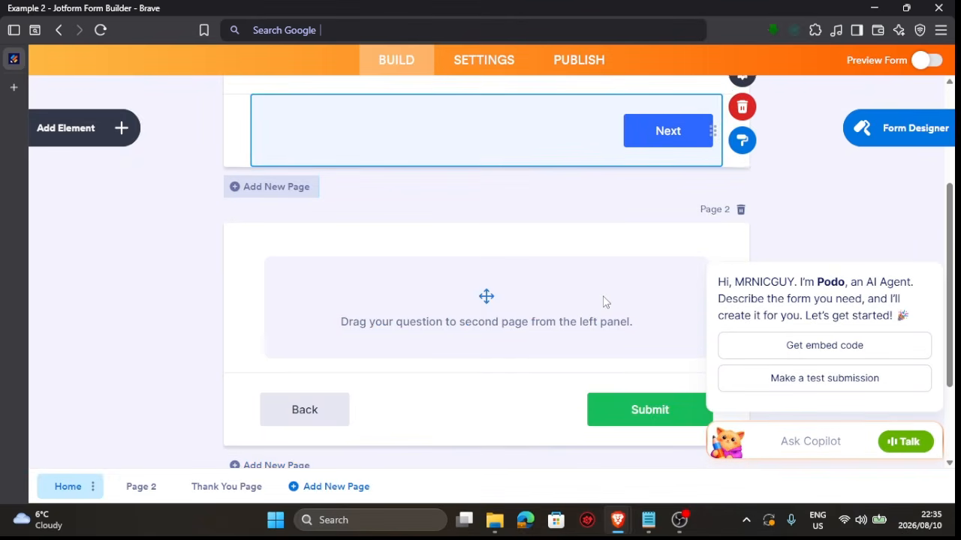
{"action": "scroll", "coordinate": [603, 296], "scroll_direction": "up", "scroll_amount": 3}
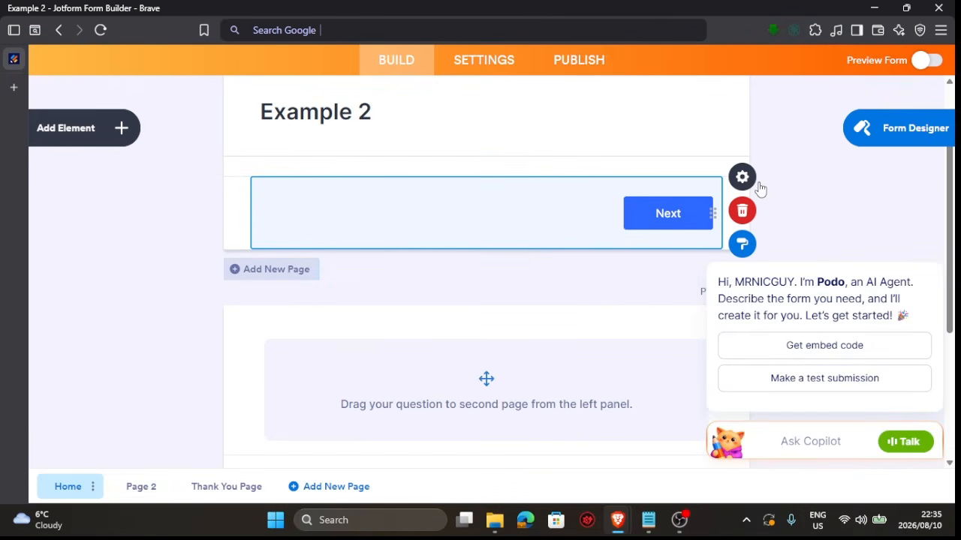
Add an Input Table element to the second page
{"action": "double_click", "coordinate": [641, 219]}
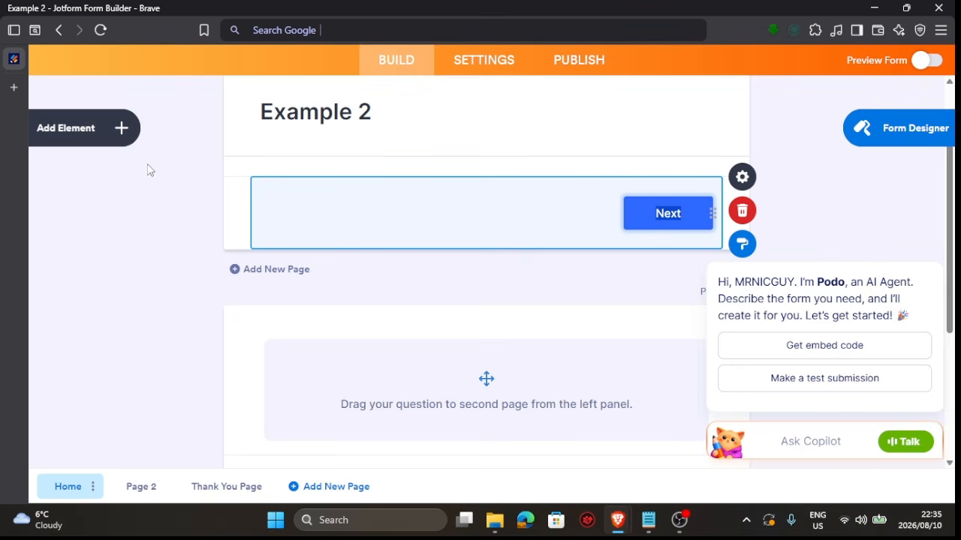
{"action": "left_click", "coordinate": [84, 136]}
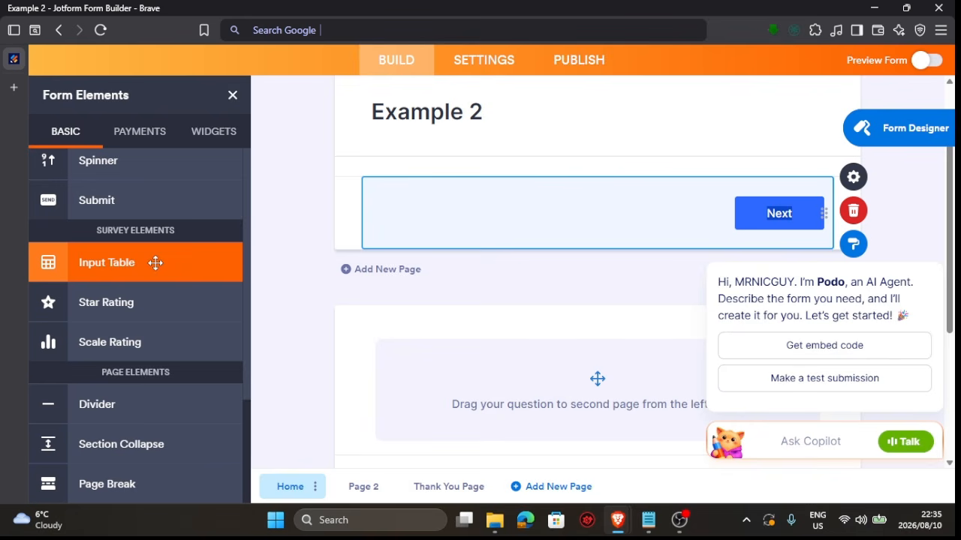
{"action": "left_click", "coordinate": [156, 263]}
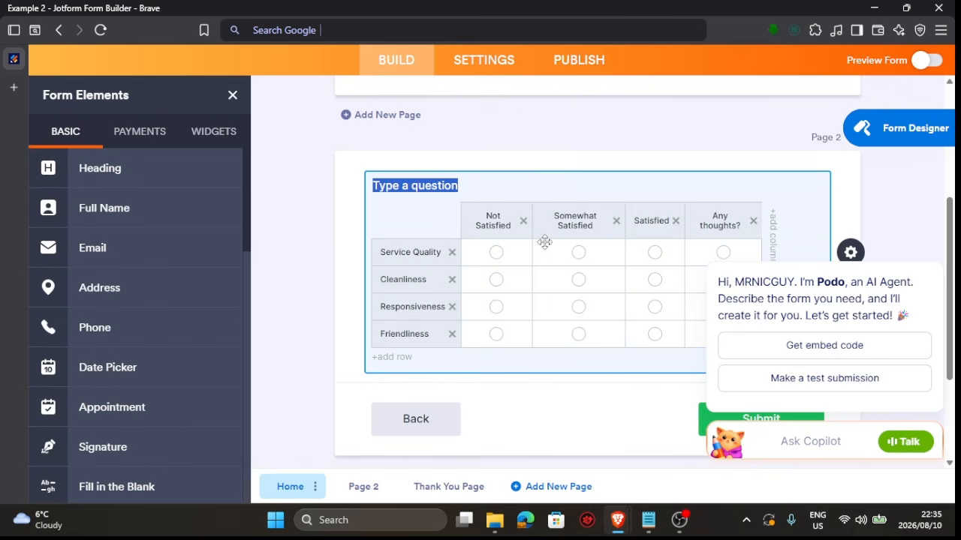
Set the input table's question to "Rate this video"
{"action": "left_click", "coordinate": [409, 253]}
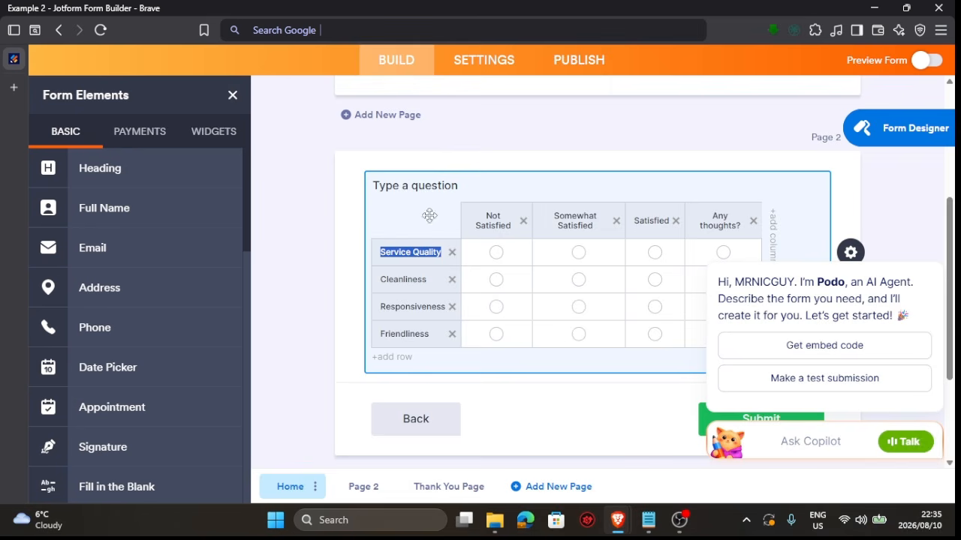
{"action": "left_click", "coordinate": [437, 184]}
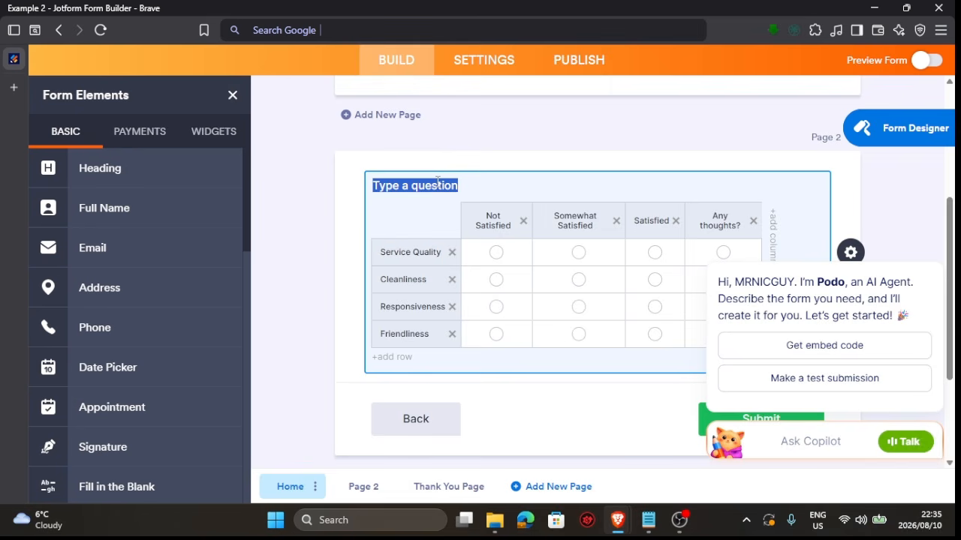
{"action": "type", "text": "rate th"}
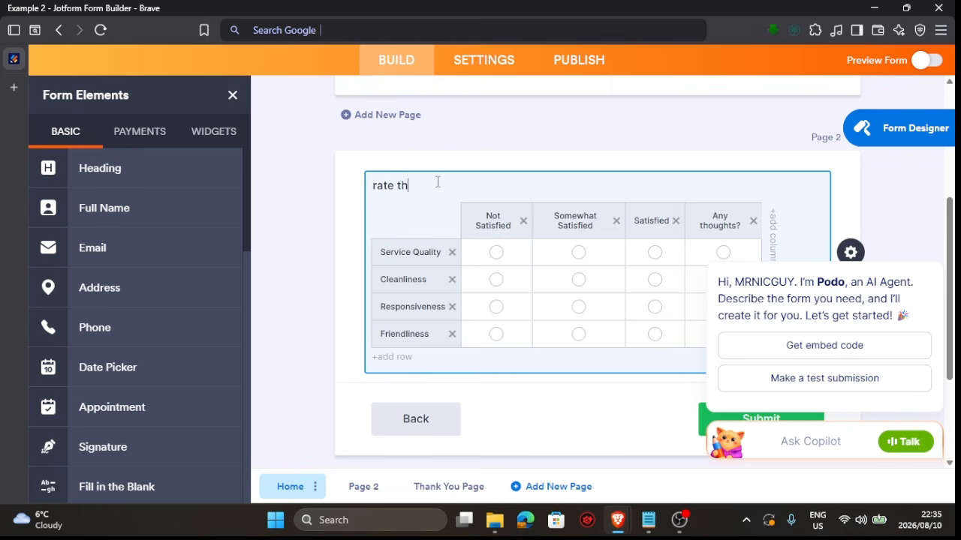
{"action": "type", "text": "is video"}
{"action": "left_click", "coordinate": [379, 186]}
{"action": "key", "text": "BackSpace"}
{"action": "type", "text": "R"}
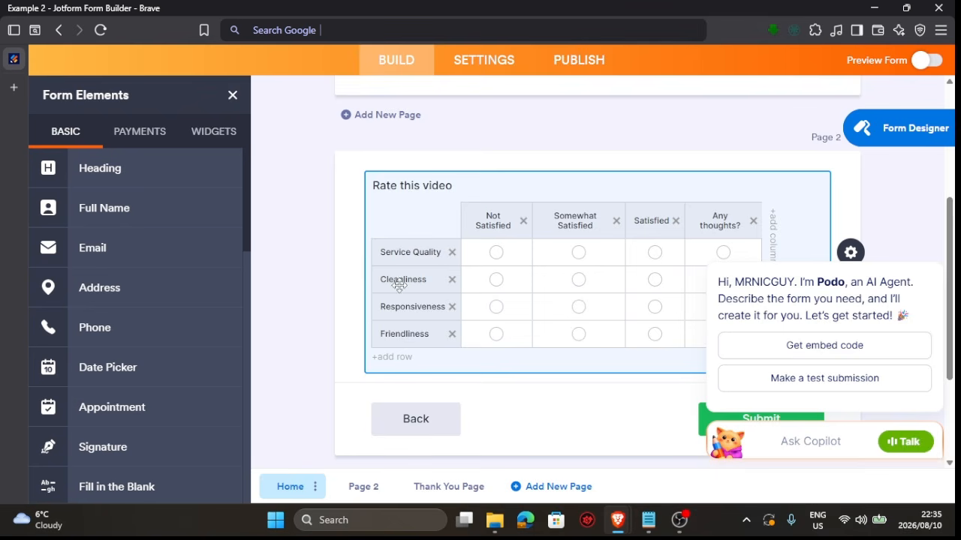
Dismiss the Copilot chat prompt
{"action": "scroll", "coordinate": [617, 232], "scroll_direction": "down", "scroll_amount": 3}
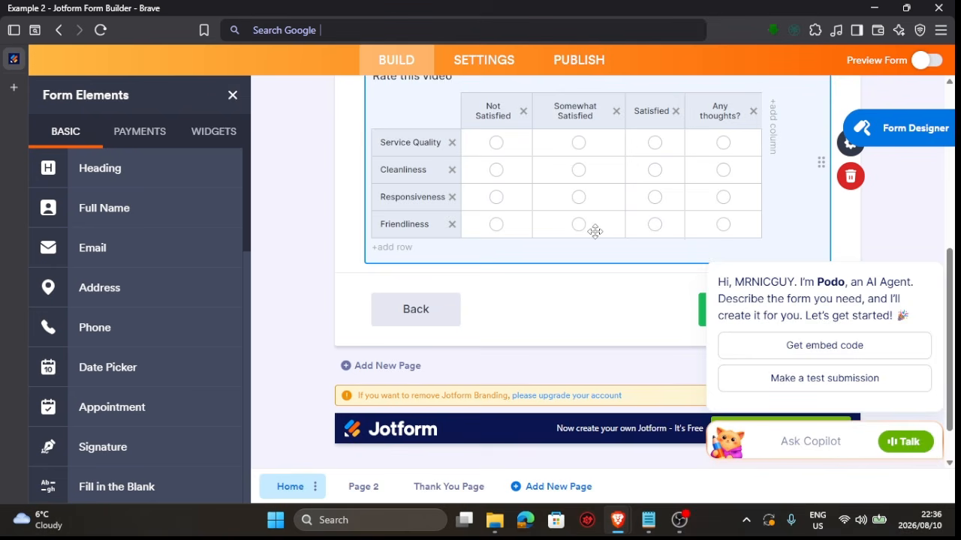
{"action": "scroll", "coordinate": [594, 232], "scroll_direction": "down", "scroll_amount": 1}
{"action": "scroll", "coordinate": [594, 232], "scroll_direction": "up", "scroll_amount": 1}
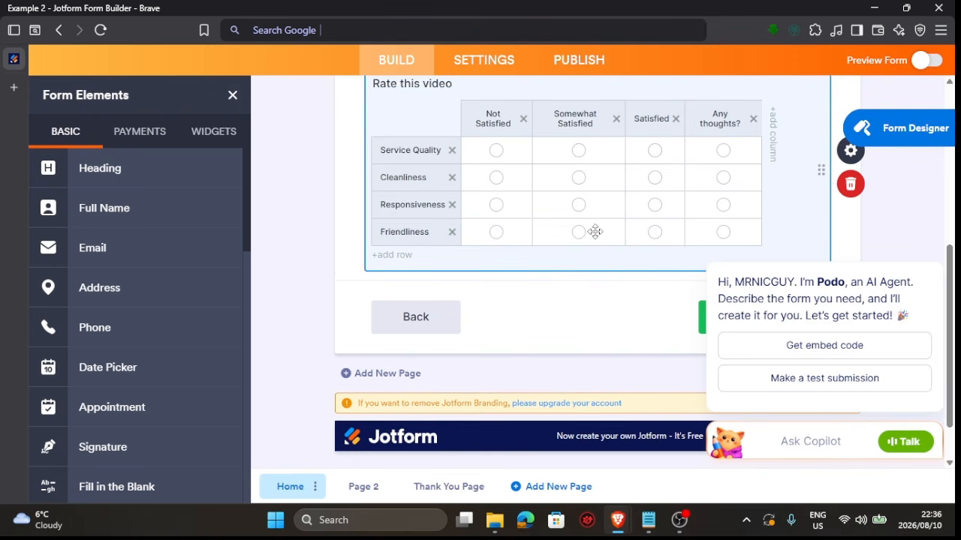
{"action": "scroll", "coordinate": [173, 420], "scroll_direction": "down", "scroll_amount": 3}
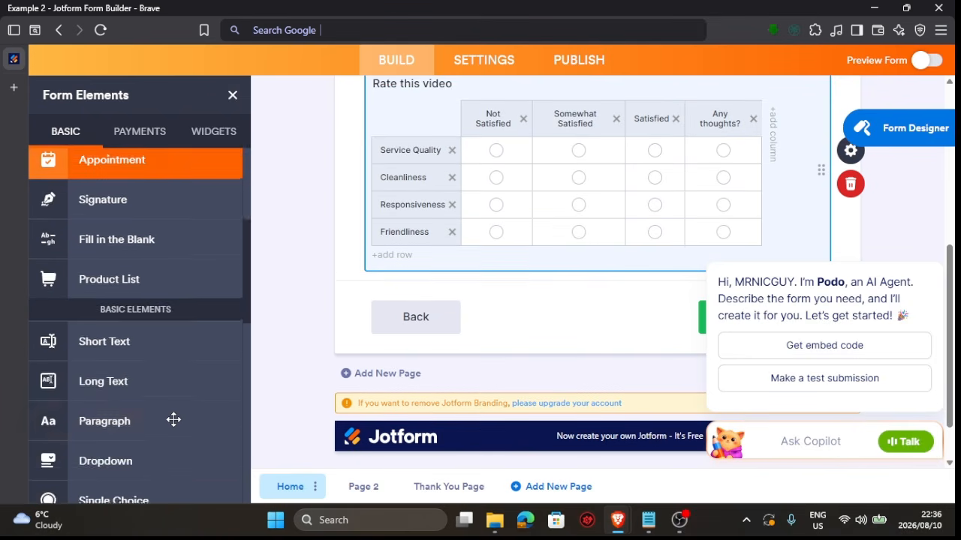
{"action": "scroll", "coordinate": [173, 420], "scroll_direction": "down", "scroll_amount": 3}
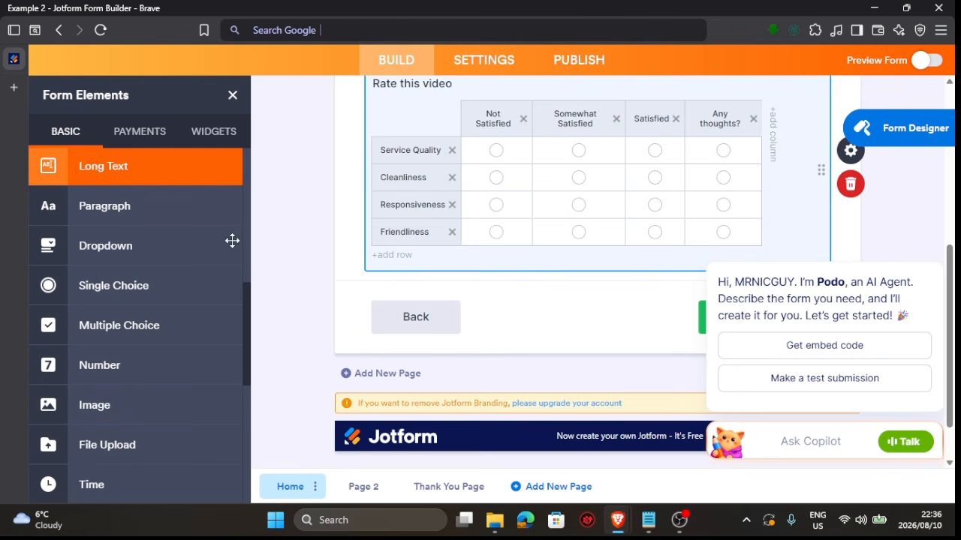
{"action": "mouse_move", "coordinate": [764, 281]}
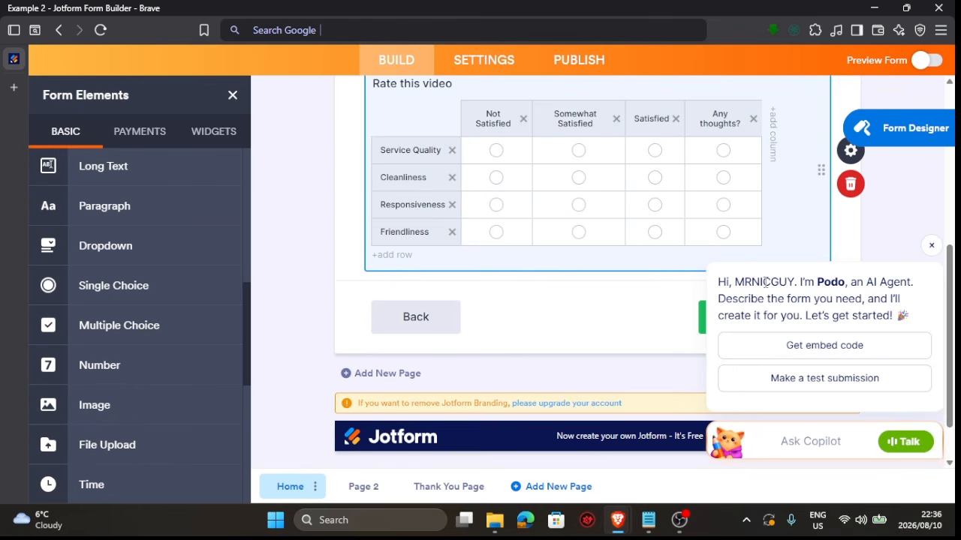
{"action": "left_click", "coordinate": [932, 246]}
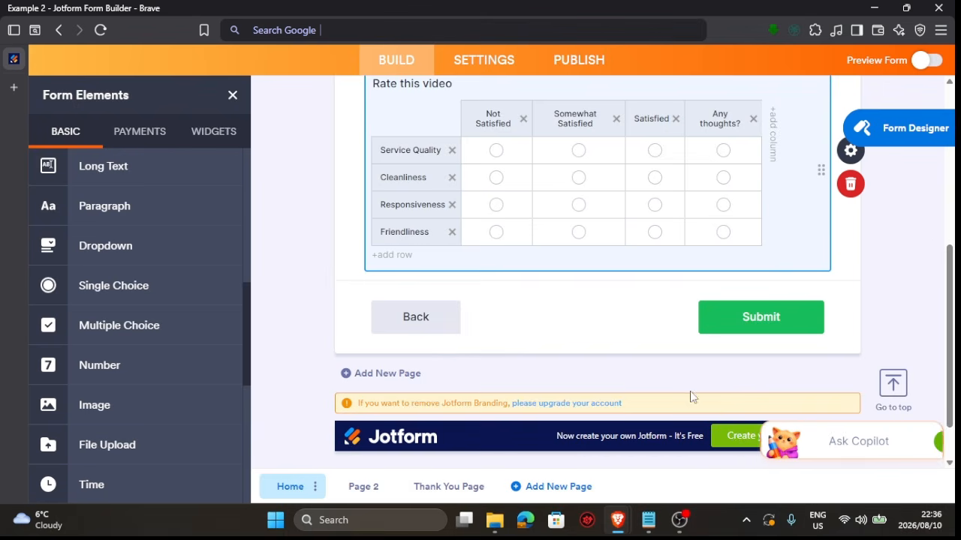
Add a third page to the form after the rating table page
{"action": "scroll", "coordinate": [146, 178], "scroll_direction": "up", "scroll_amount": 1}
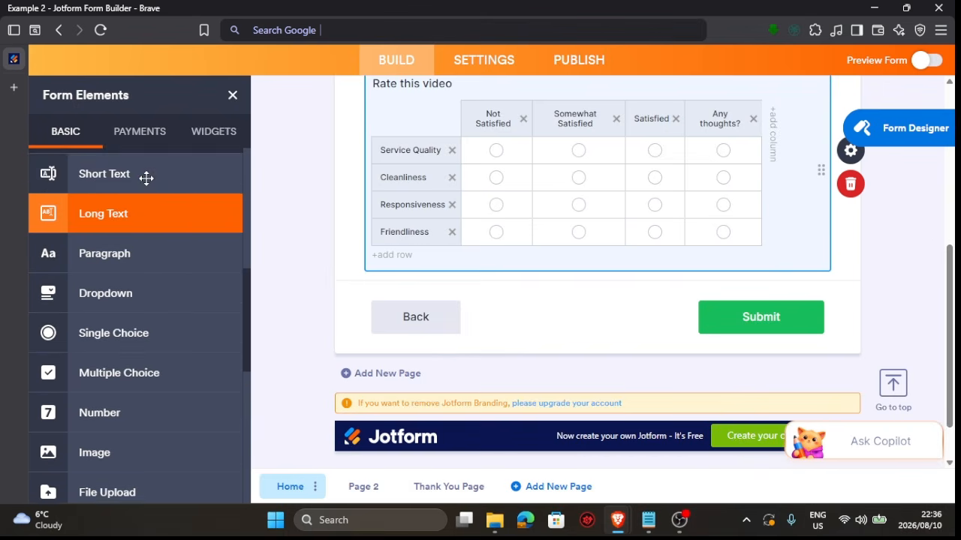
{"action": "scroll", "coordinate": [147, 178], "scroll_direction": "down", "scroll_amount": 3}
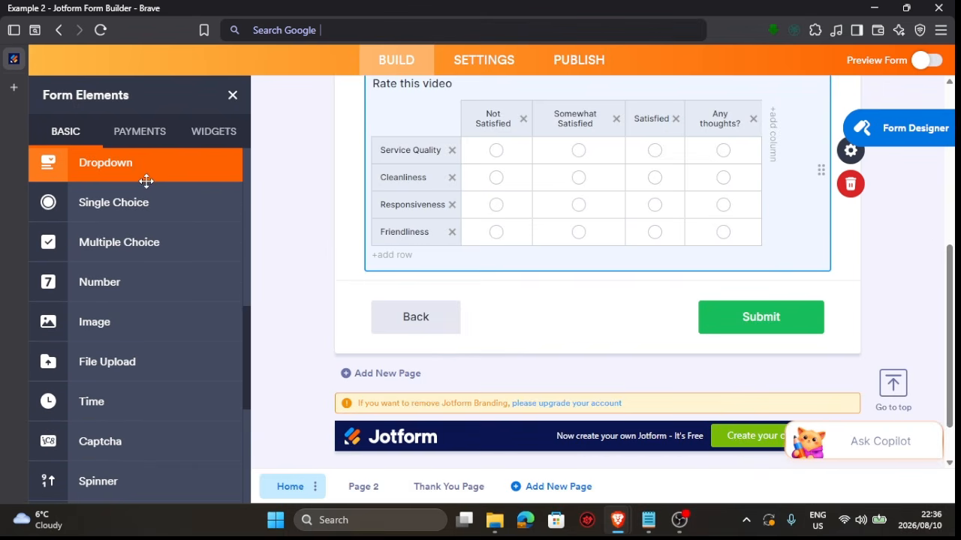
{"action": "scroll", "coordinate": [172, 310], "scroll_direction": "down", "scroll_amount": 2}
{"action": "scroll", "coordinate": [532, 220], "scroll_direction": "up", "scroll_amount": 2}
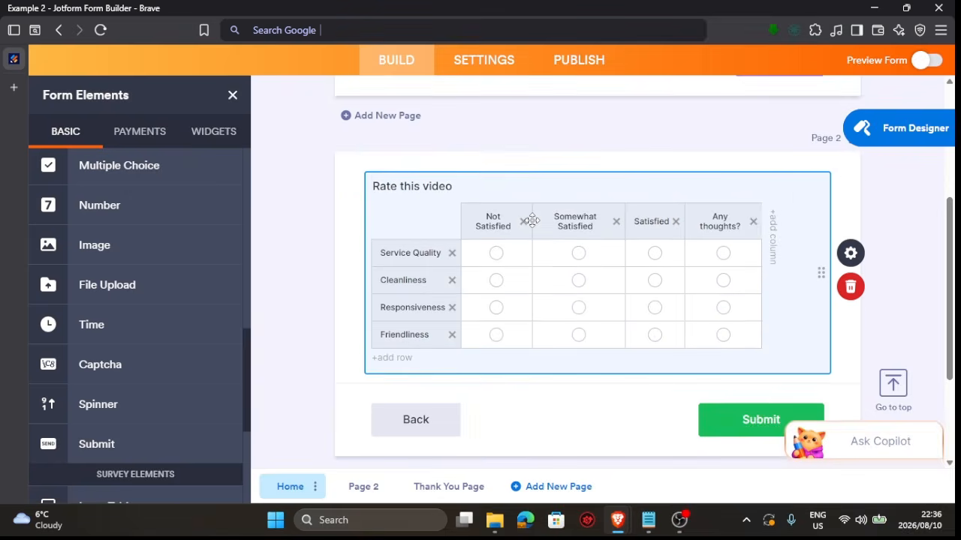
{"action": "scroll", "coordinate": [532, 220], "scroll_direction": "down", "scroll_amount": 2}
{"action": "scroll", "coordinate": [533, 219], "scroll_direction": "up", "scroll_amount": 1}
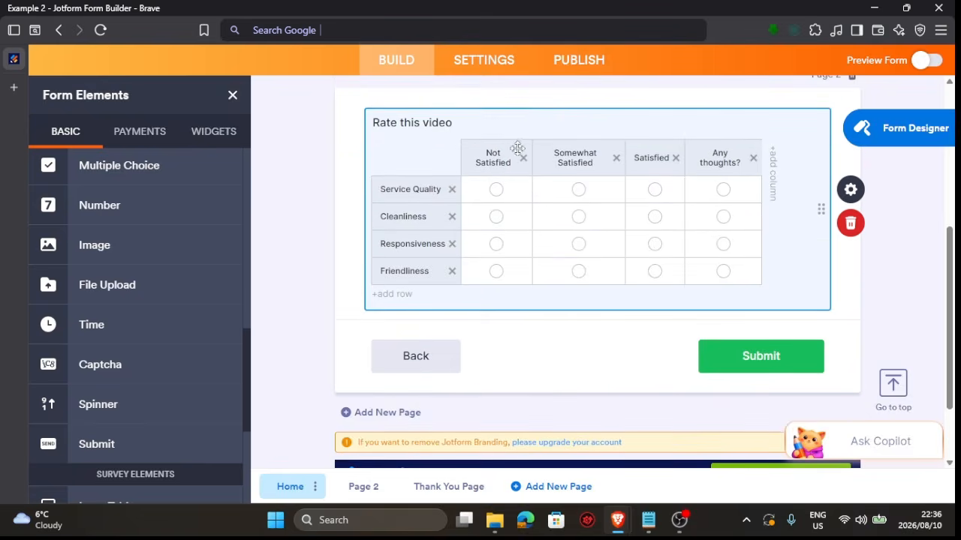
{"action": "scroll", "coordinate": [500, 294], "scroll_direction": "down", "scroll_amount": 1}
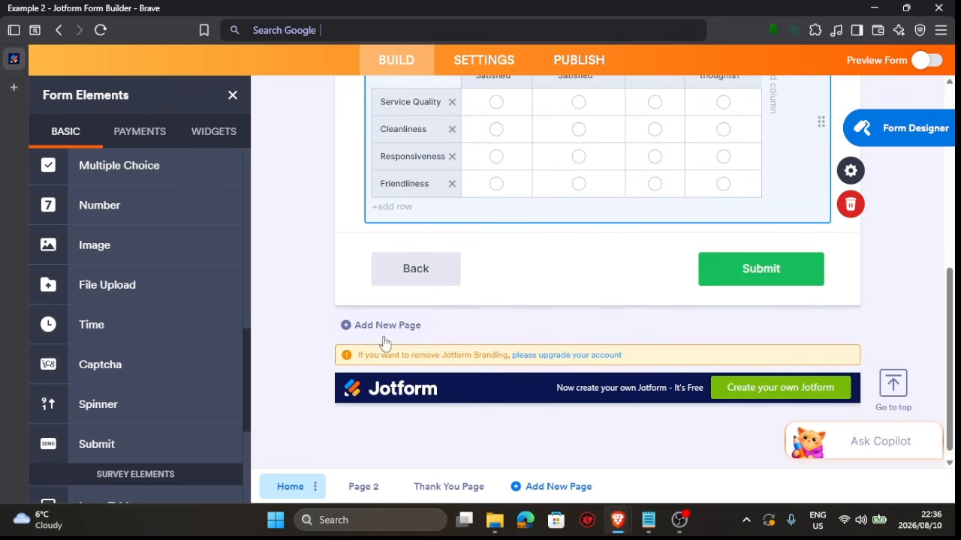
{"action": "left_click", "coordinate": [383, 325]}
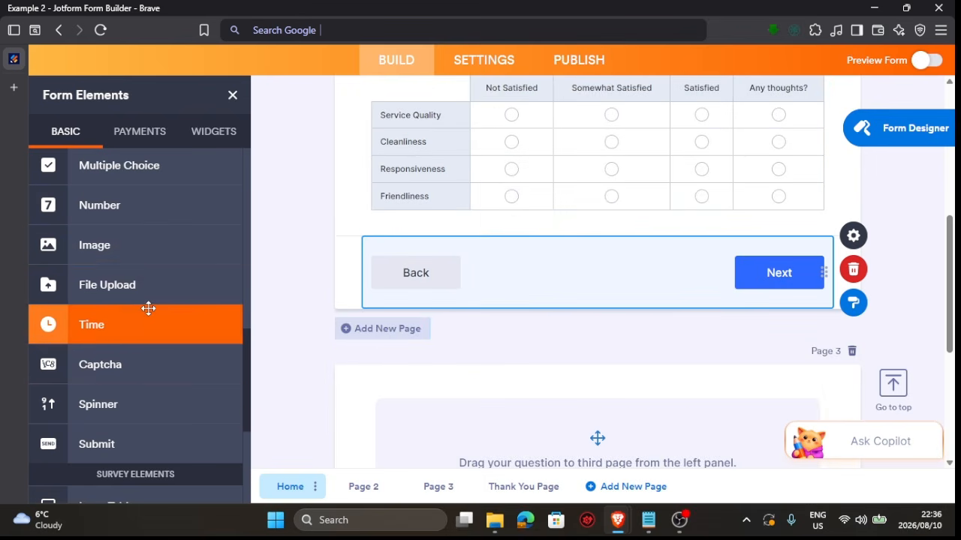
Add a Multiple Choice element to the third page
{"action": "scroll", "coordinate": [145, 309], "scroll_direction": "up", "scroll_amount": 3}
{"action": "scroll", "coordinate": [146, 308], "scroll_direction": "down", "scroll_amount": 3}
{"action": "scroll", "coordinate": [146, 307], "scroll_direction": "up", "scroll_amount": 3}
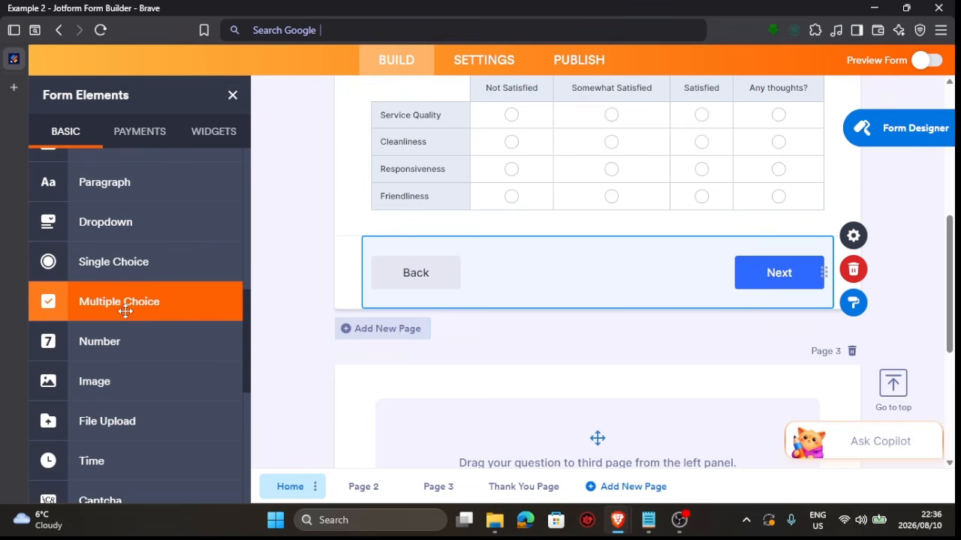
{"action": "left_click_drag", "start_coordinate": [125, 311], "coordinate": [483, 316]}
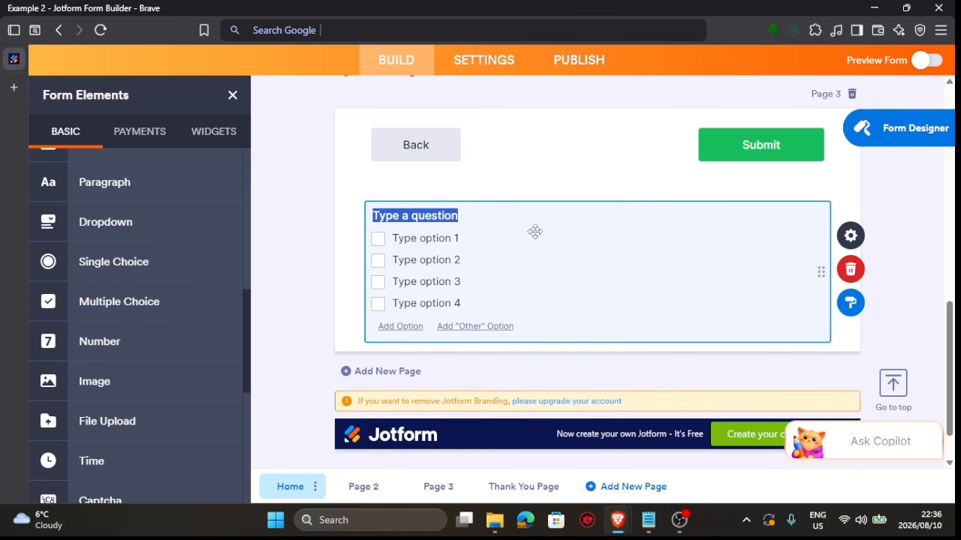
Set the multiple choice question to "pick an answer"
{"action": "key", "text": "BackSpace"}
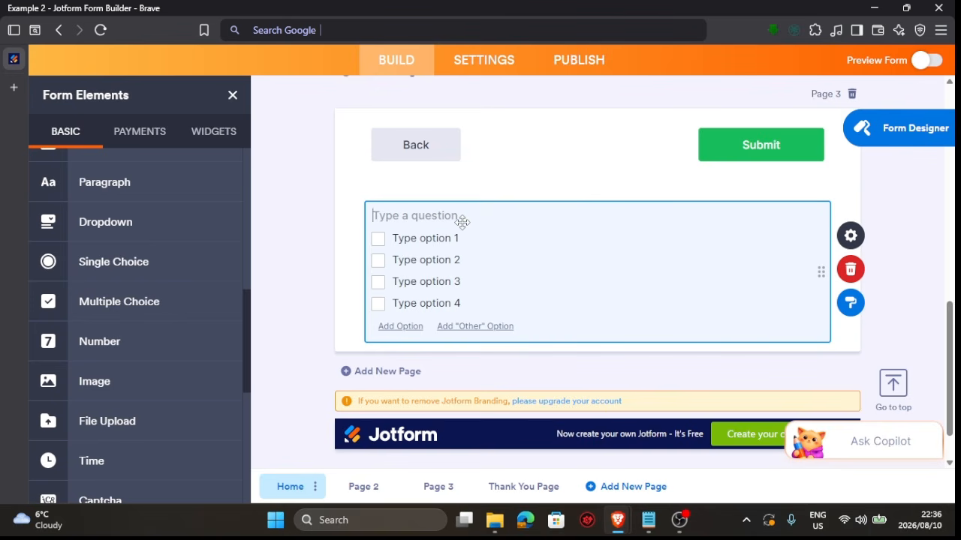
{"action": "type", "text": "pick an answer"}
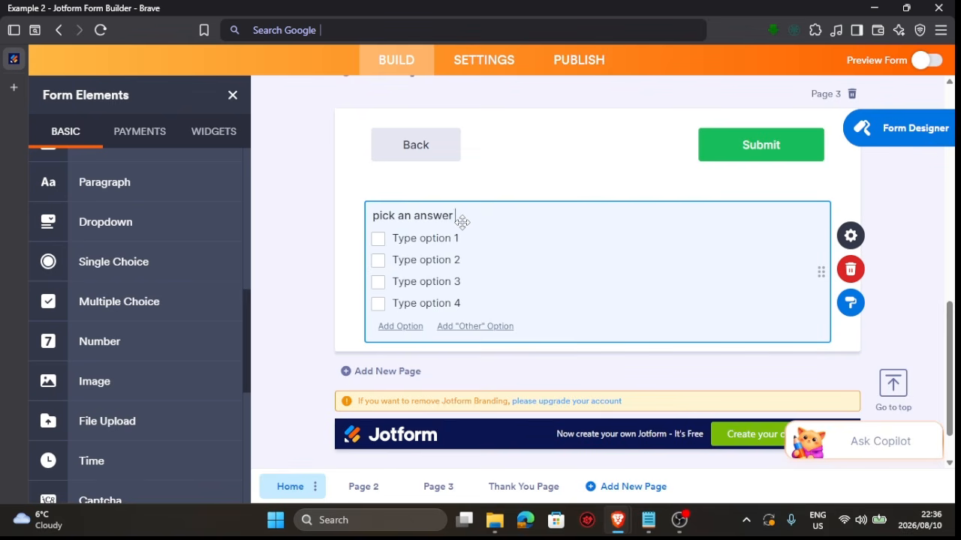